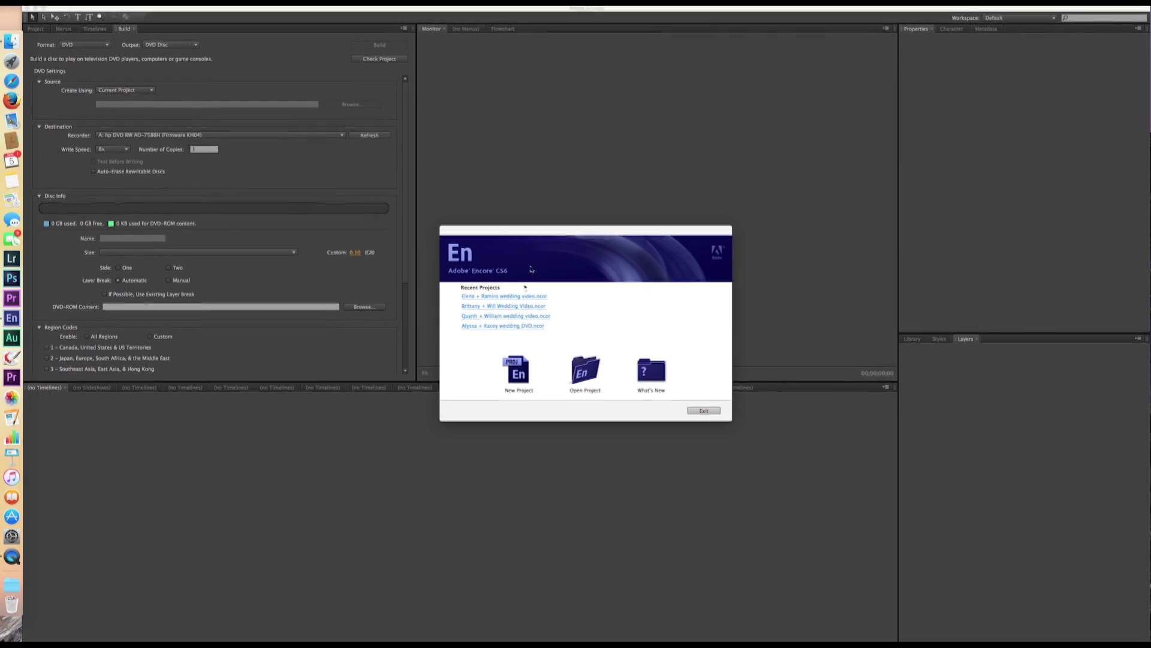
Start a new project with DVD authoring mode and the NTSC television standard
mouse_move(520, 232)
mouse_down()
mouse_move(495, 222)
mouse_move(505, 220)
mouse_up()
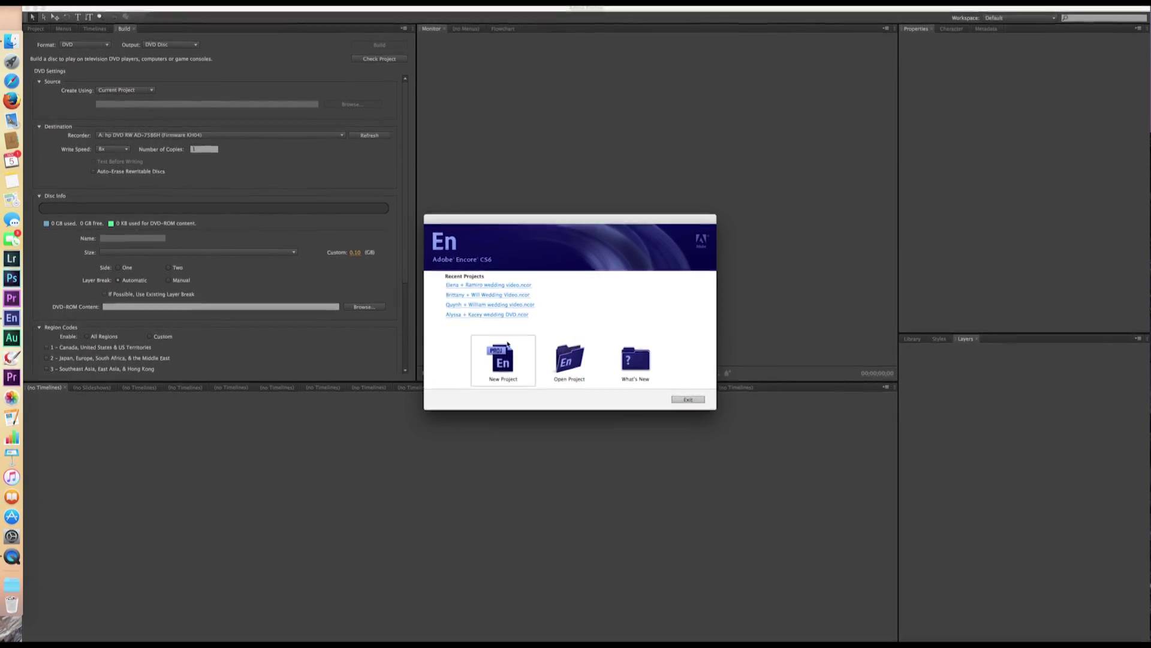
click(503, 363)
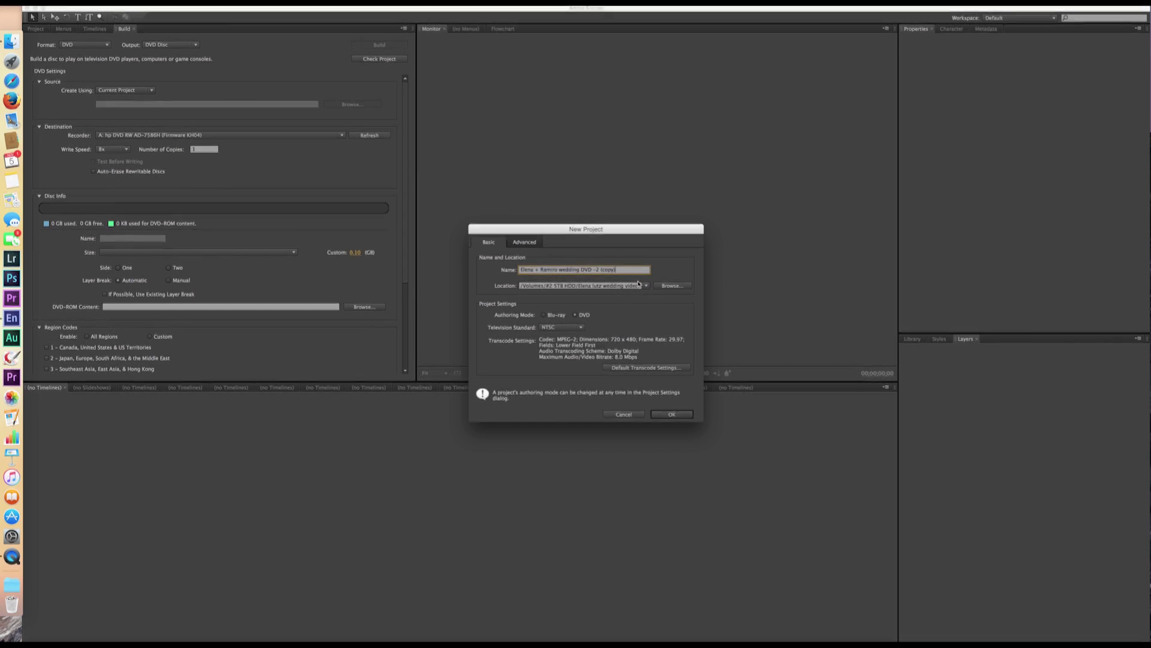
click(544, 315)
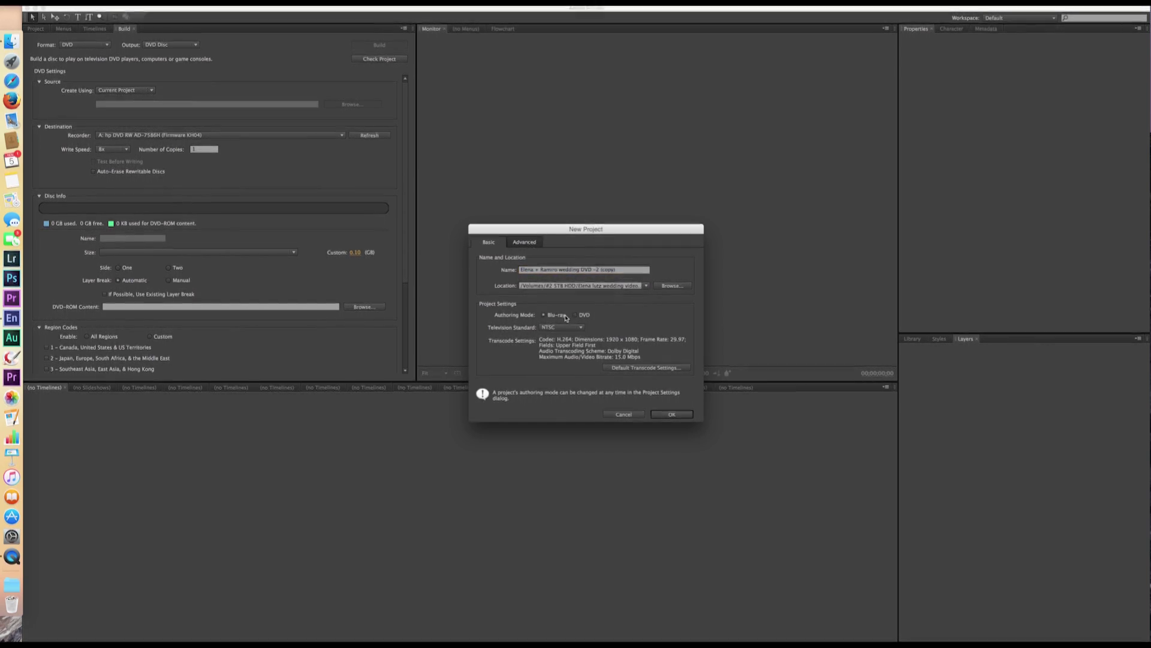
click(576, 315)
click(570, 327)
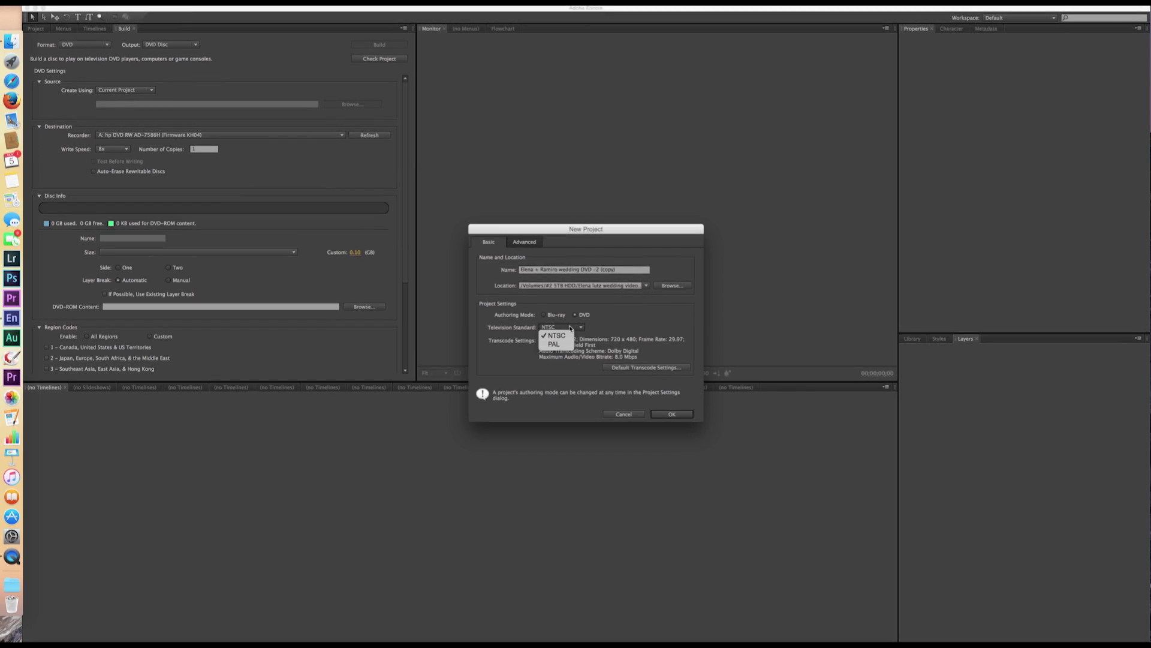
click(600, 329)
click(674, 417)
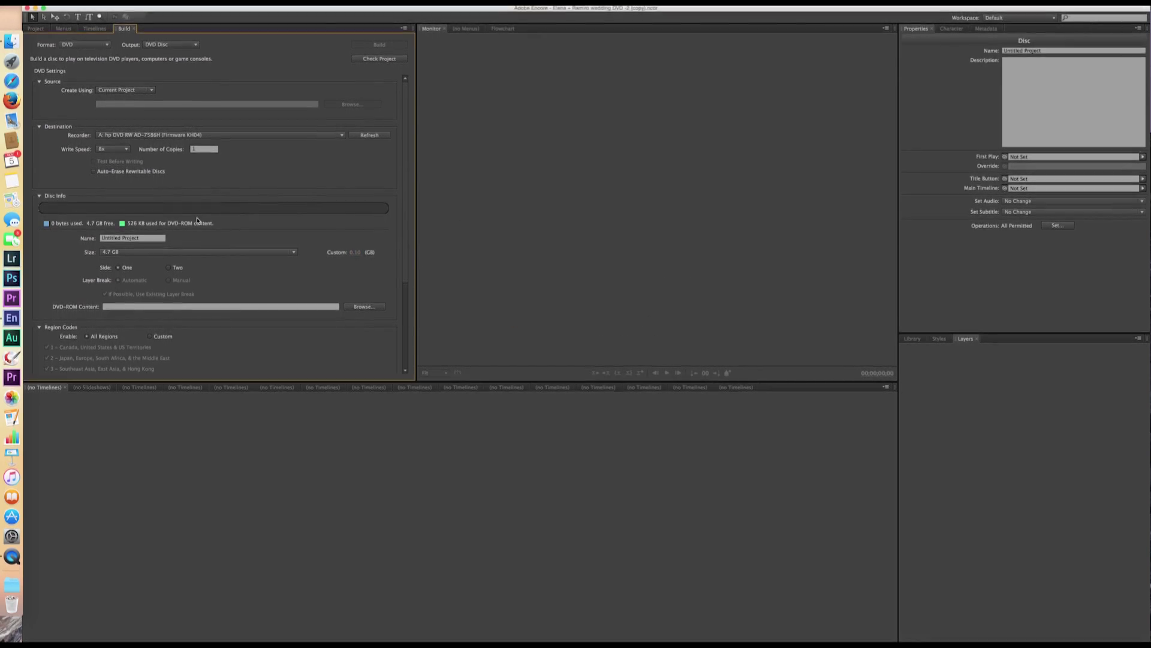
Browse the Project, Menus, Timelines and Build panels, then select the disc Name field
click(36, 29)
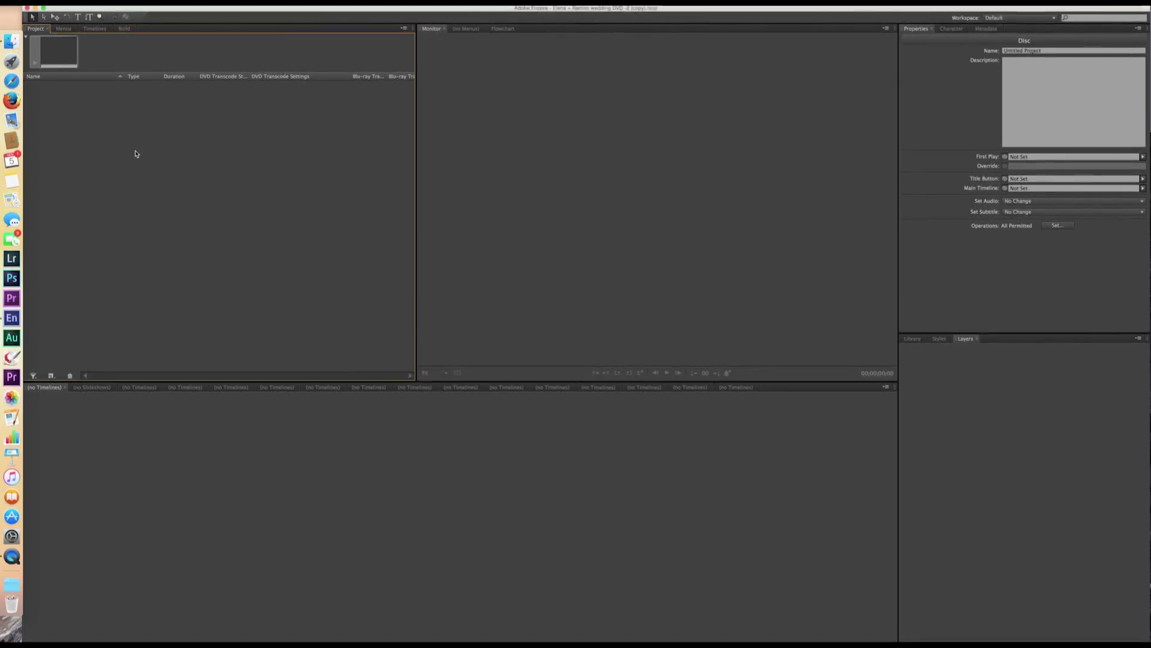
click(535, 160)
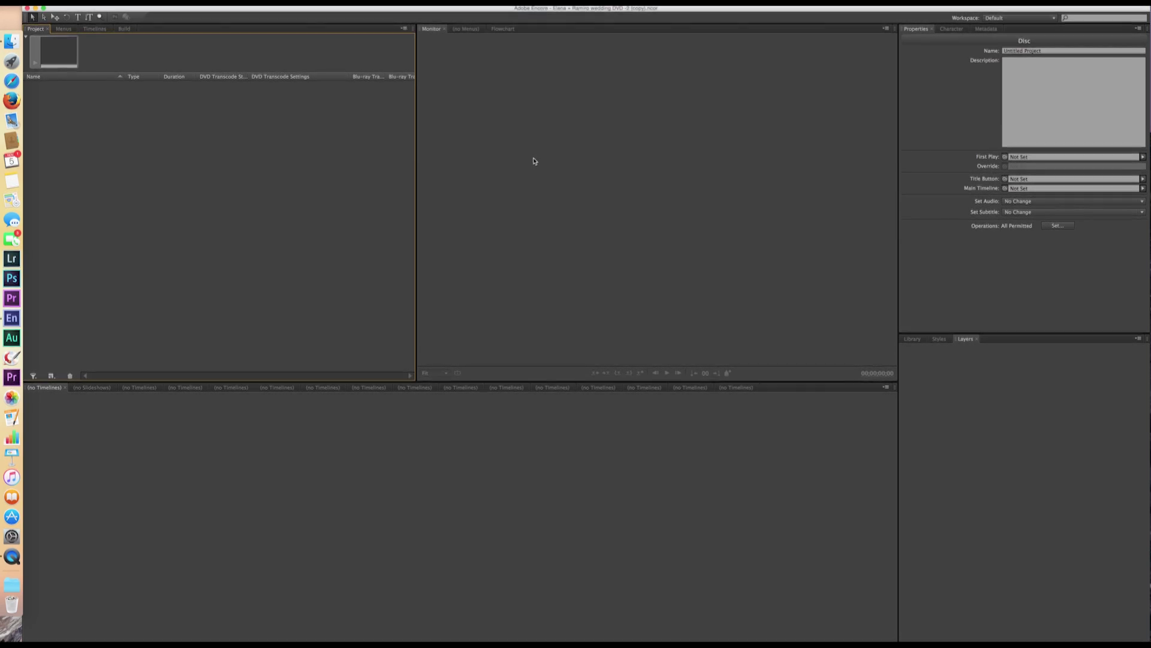
click(35, 30)
click(63, 29)
click(94, 29)
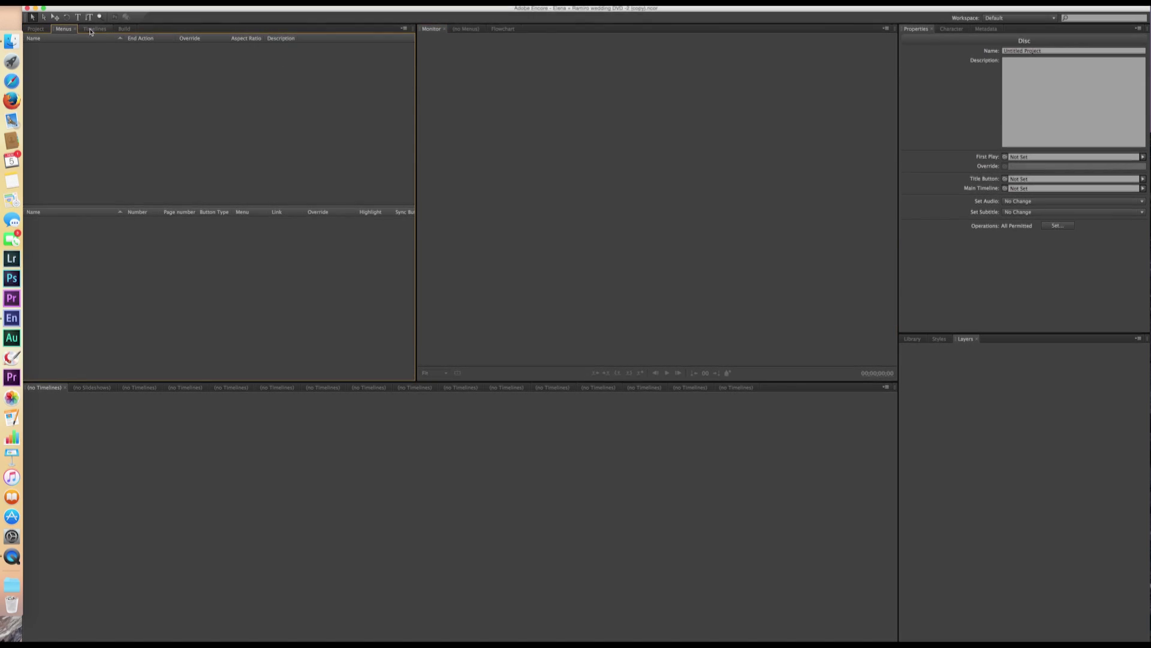
click(127, 30)
click(36, 29)
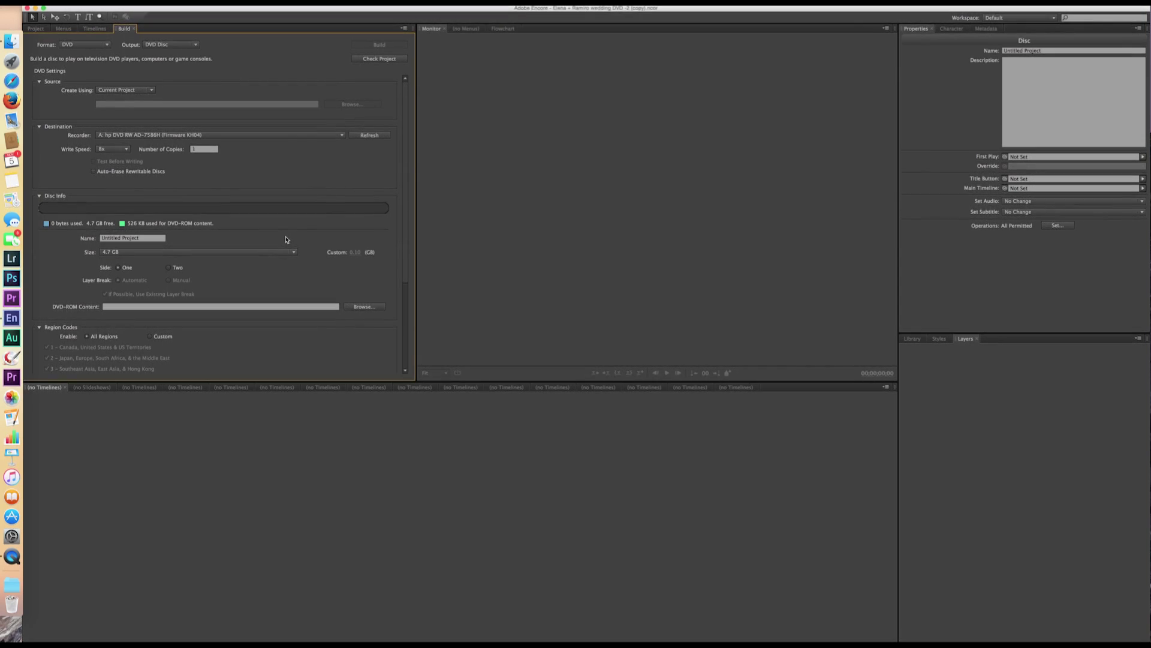
click(120, 239)
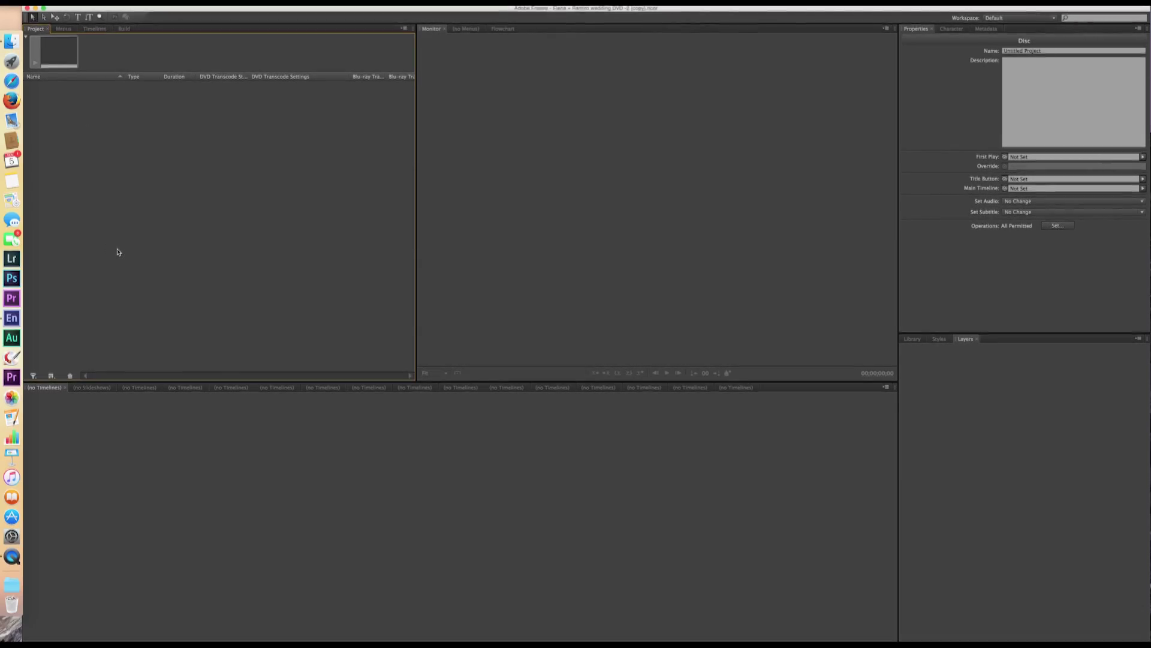
Import the wedding main menu and scene selection menu PSDs as menus
right_click(118, 252)
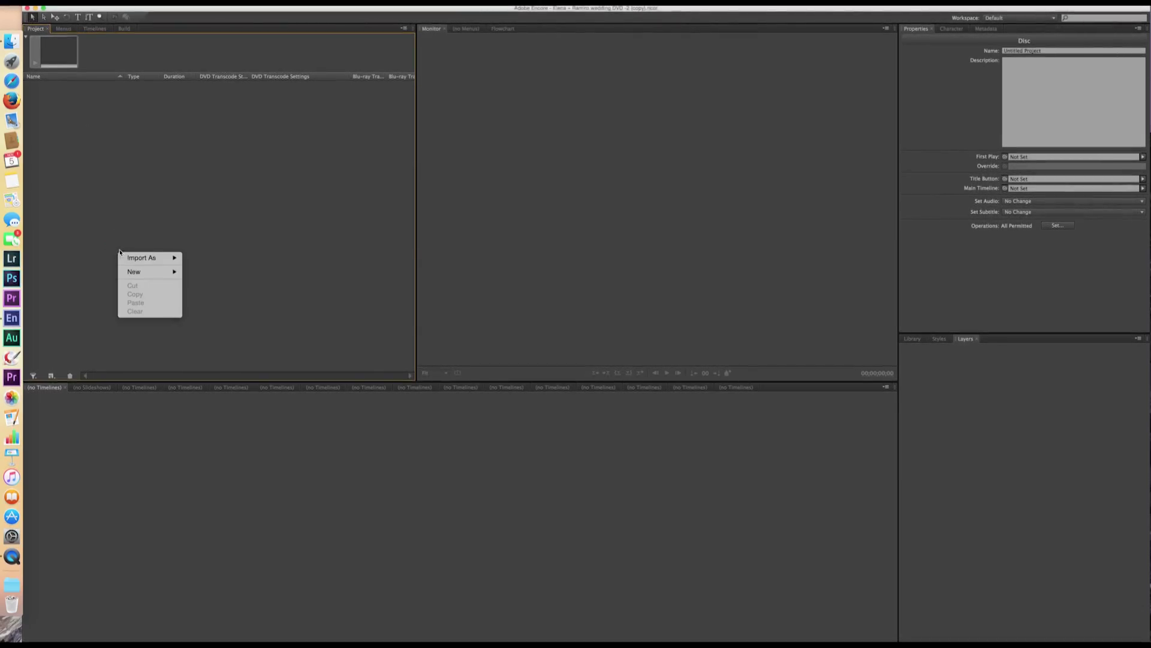
mouse_move(129, 257)
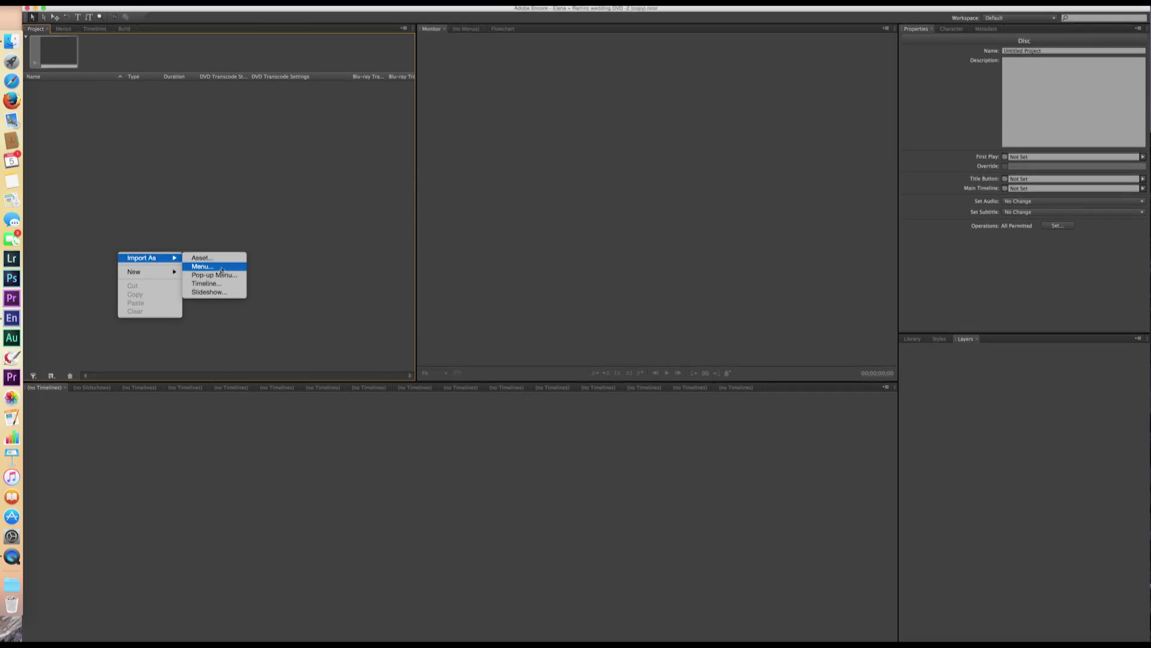
click(202, 266)
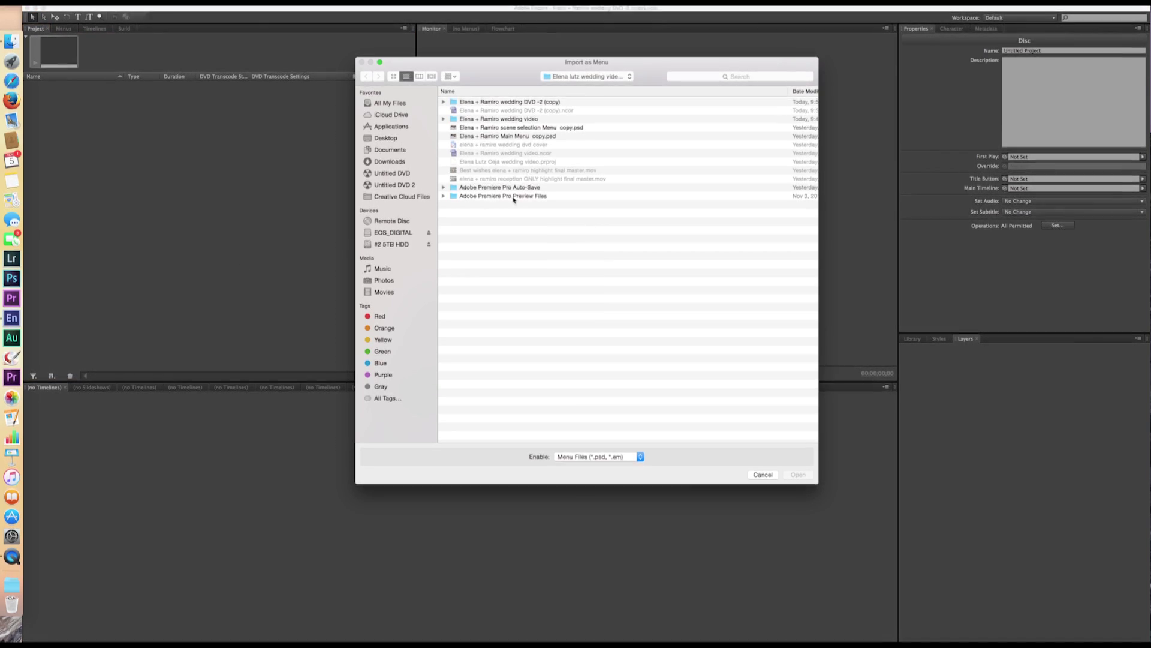
click(504, 137)
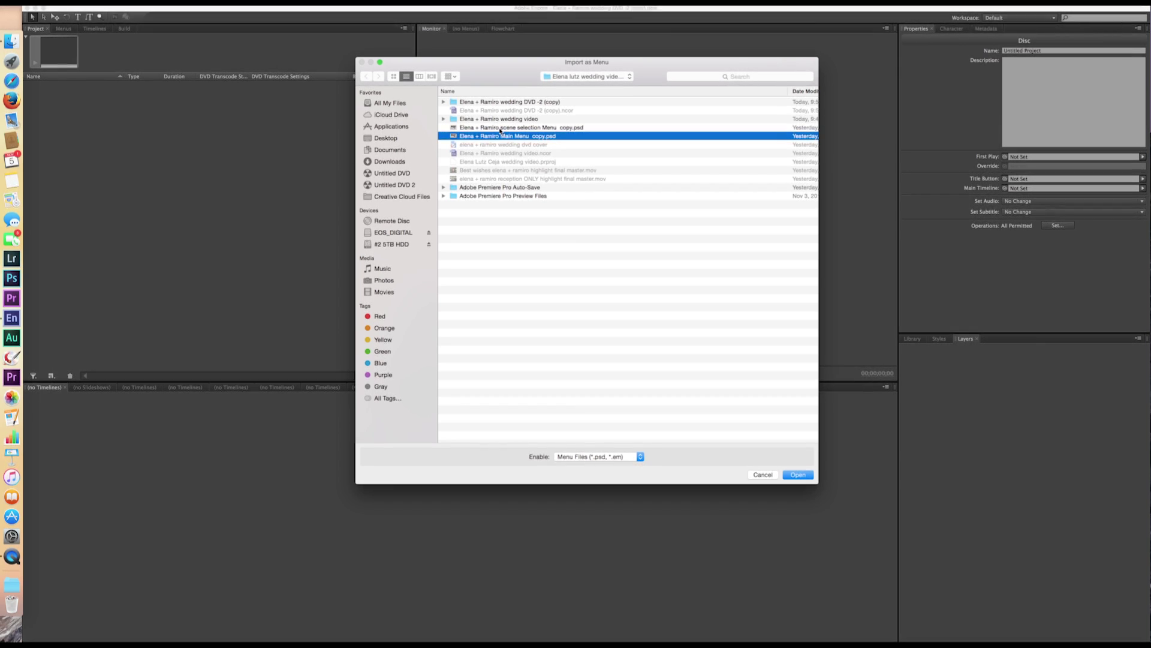
shift+click(500, 128)
key(Return)
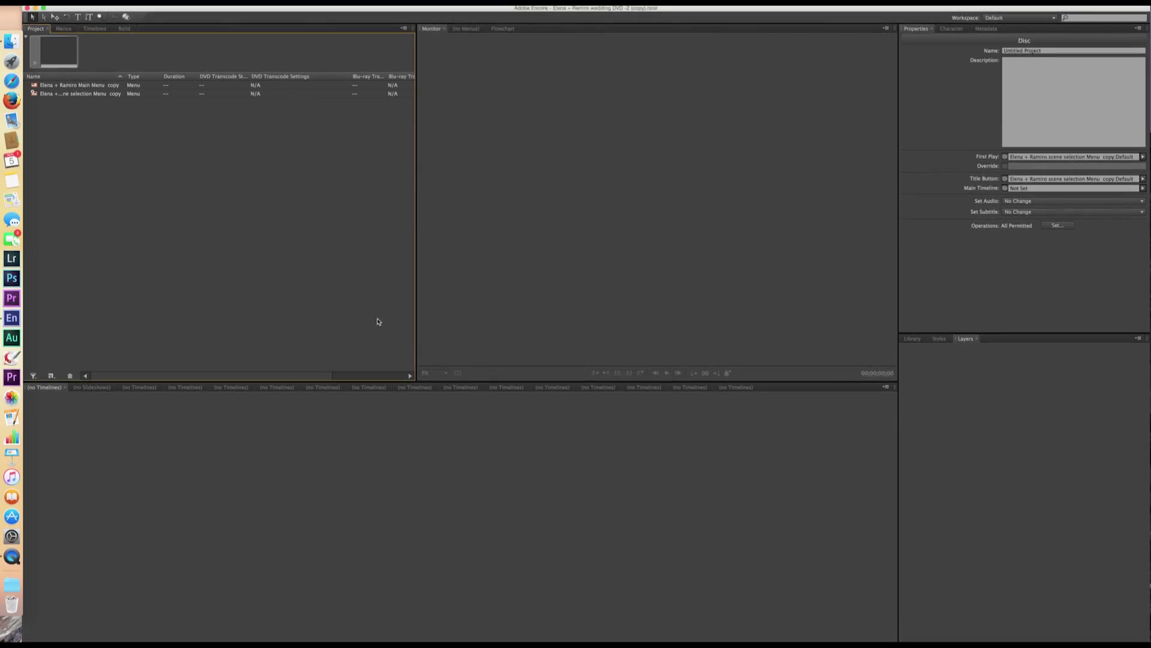
Import the contact page menu PSD as a menu, found by searching 'contact me'
right_click(143, 210)
mouse_move(150, 217)
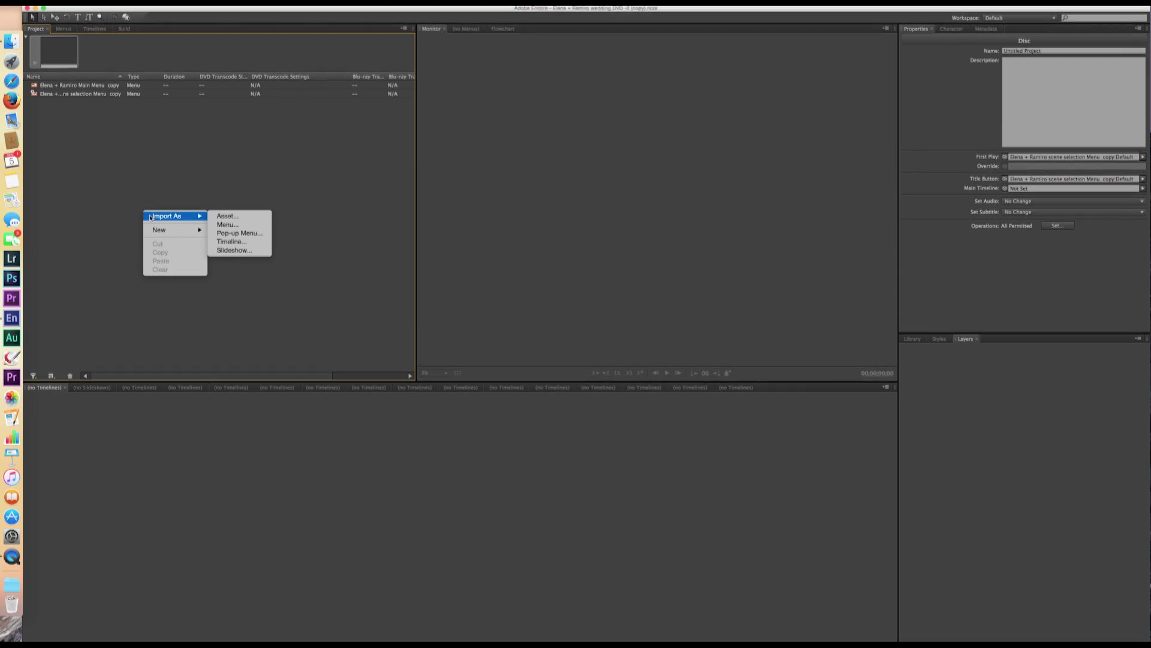
click(239, 225)
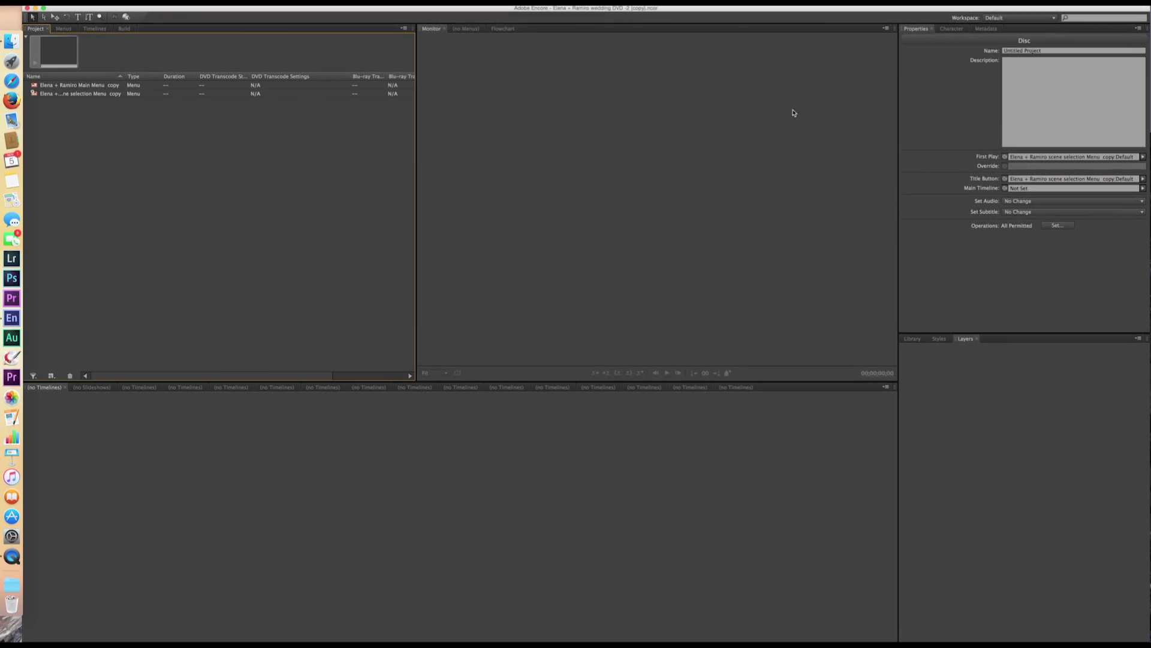
click(736, 76)
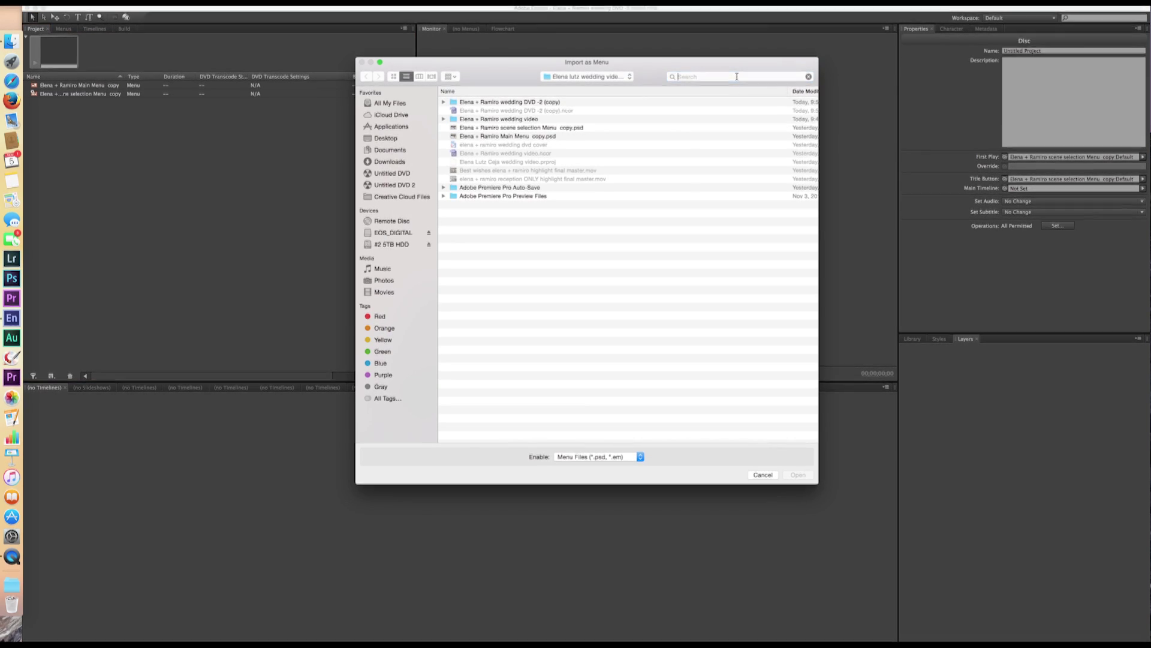
text(contact menu)
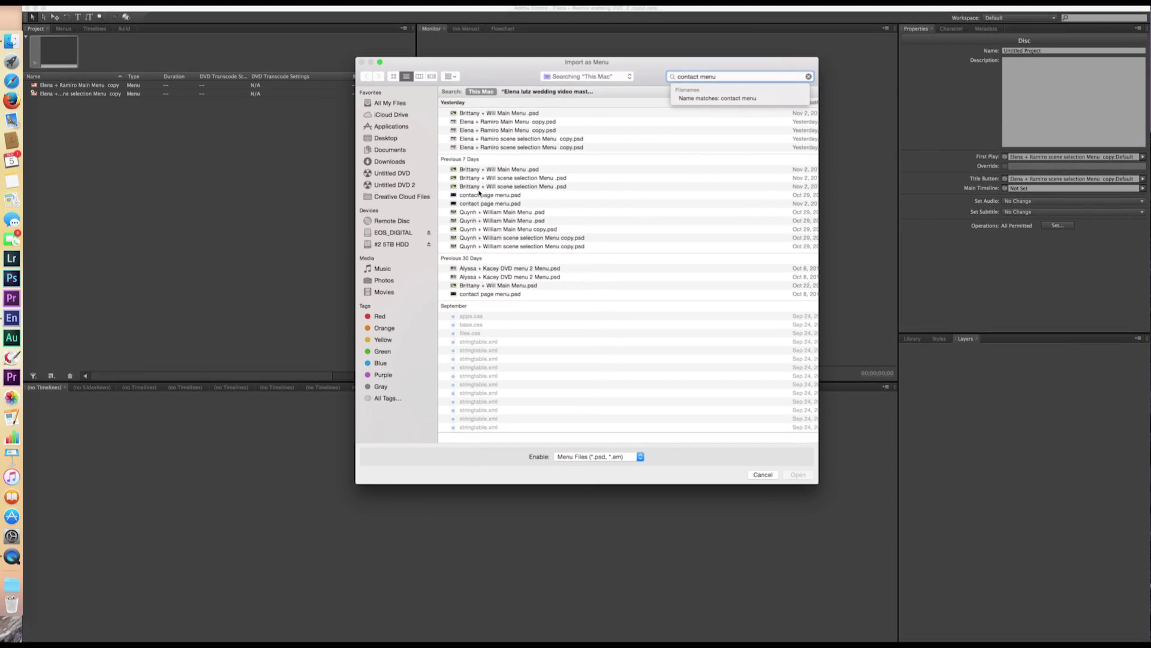
double_click(478, 200)
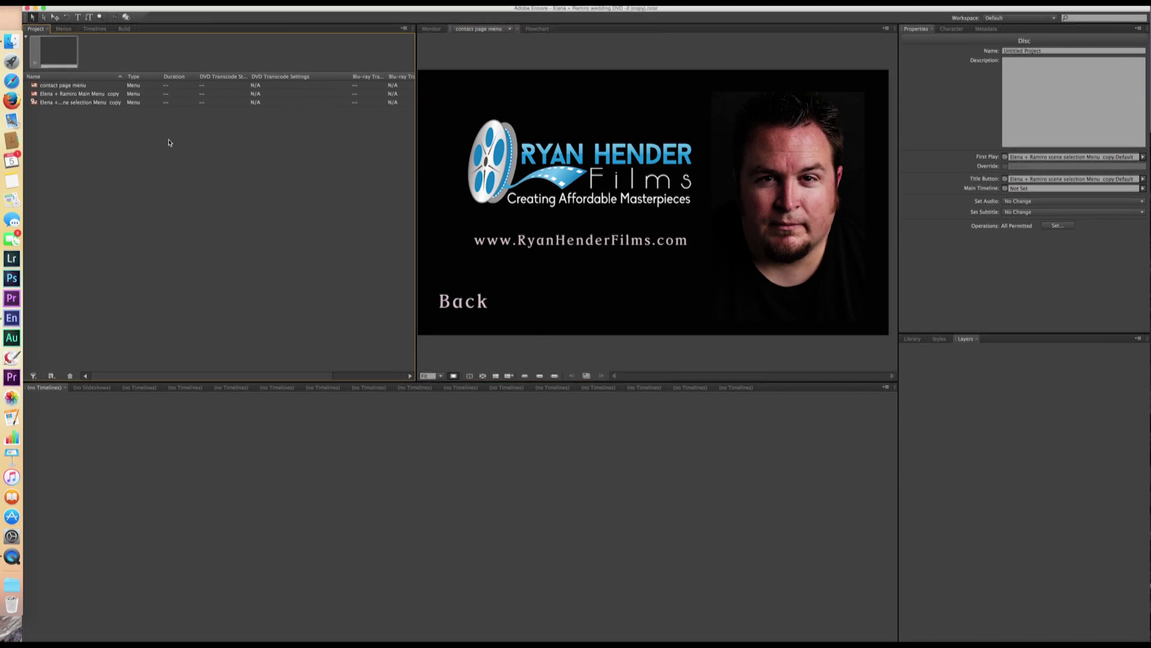
Open the scene selection menu, then the wedding main menu, in the Menu viewer
double_click(71, 103)
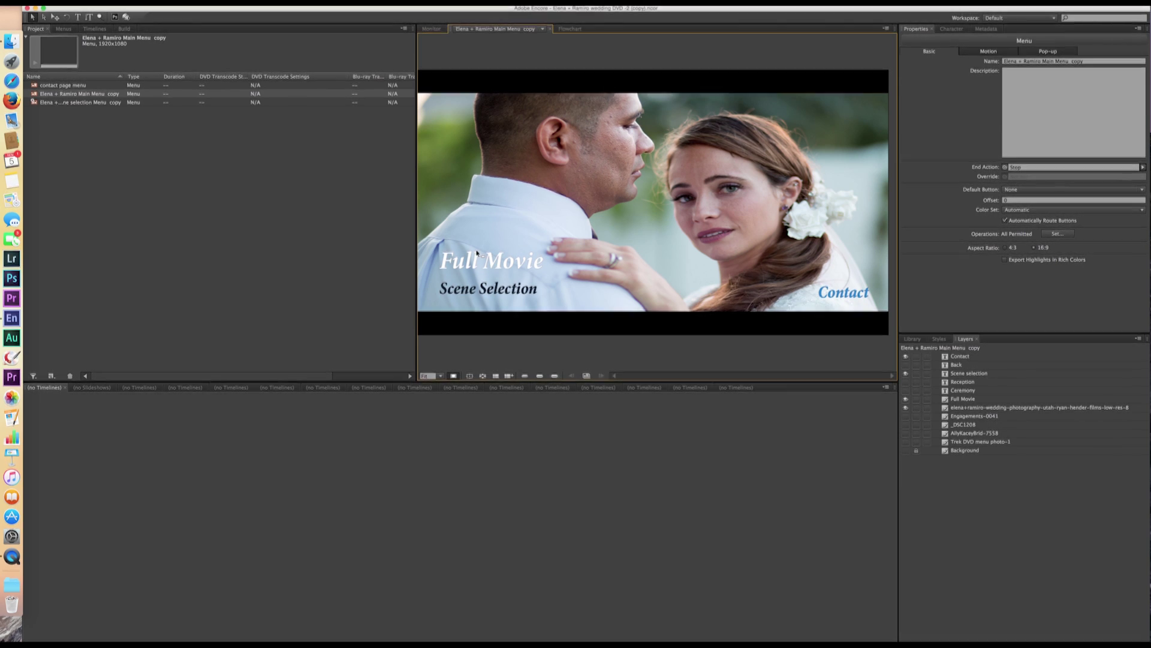
double_click(78, 103)
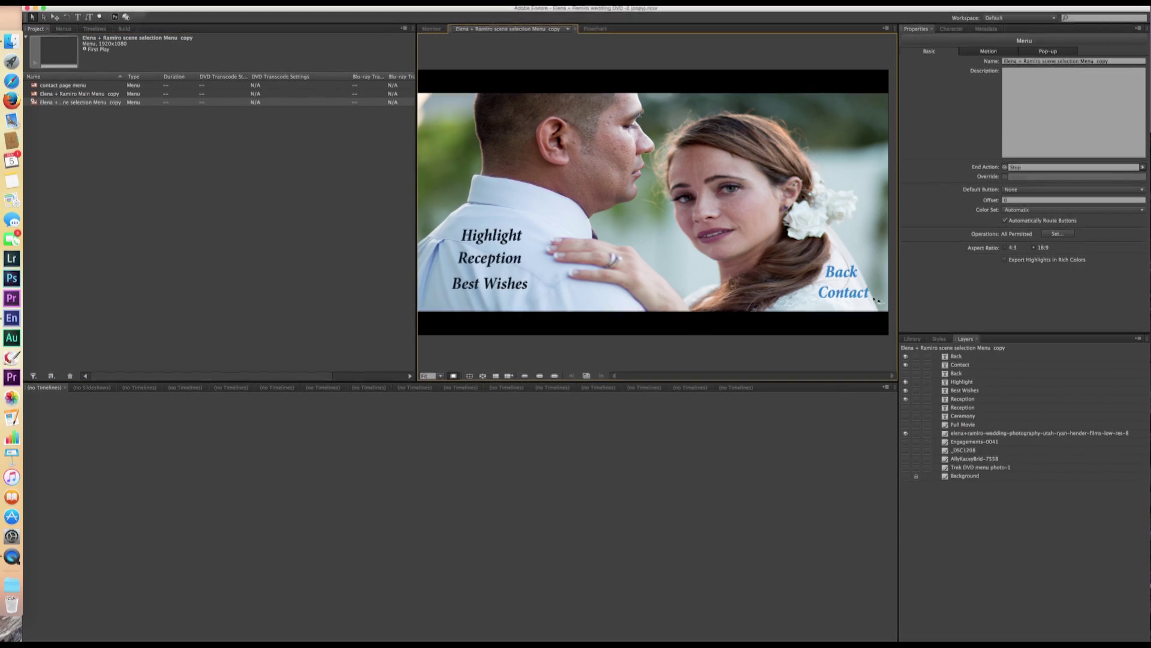
double_click(62, 94)
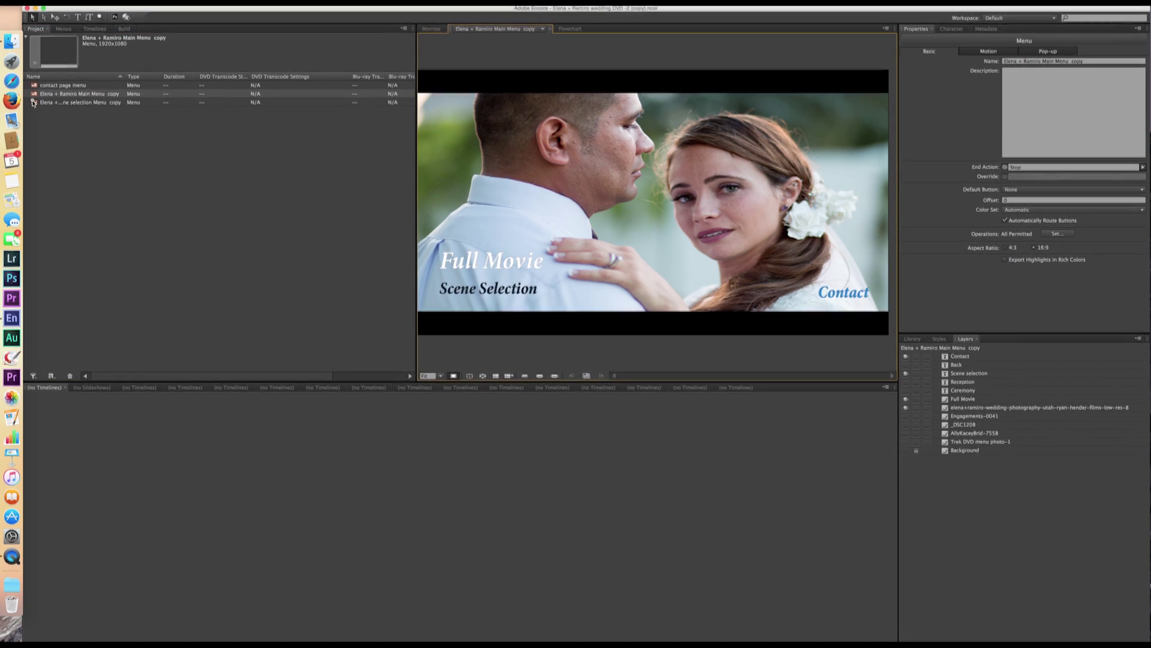
click(65, 102)
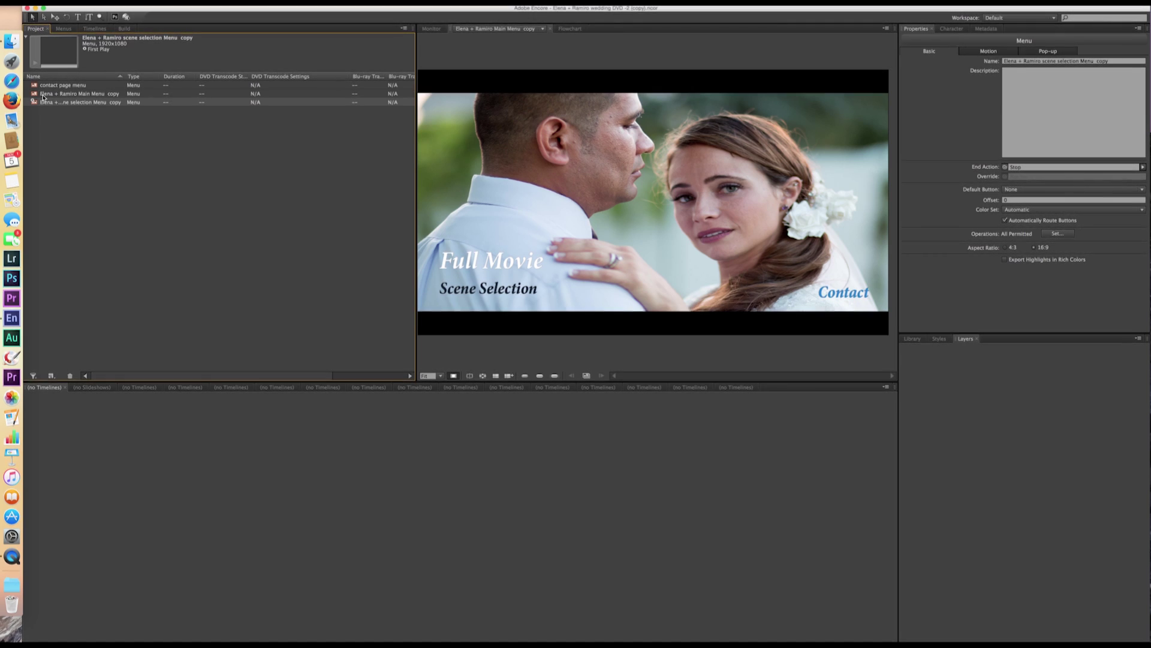
double_click(47, 95)
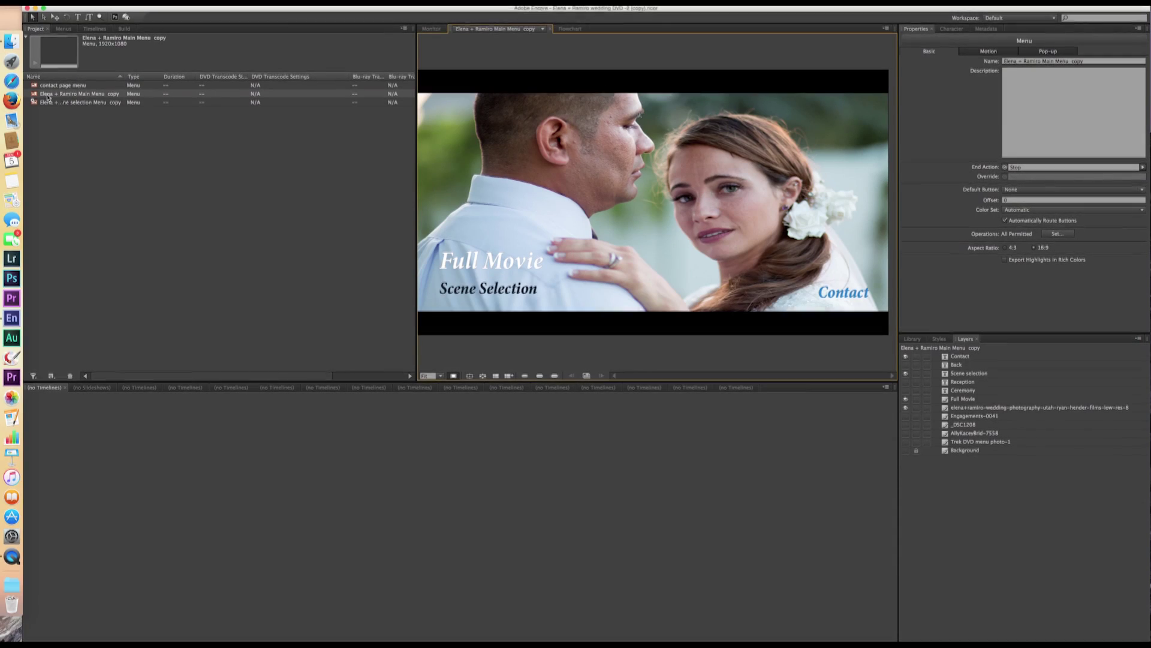
right_click(48, 98)
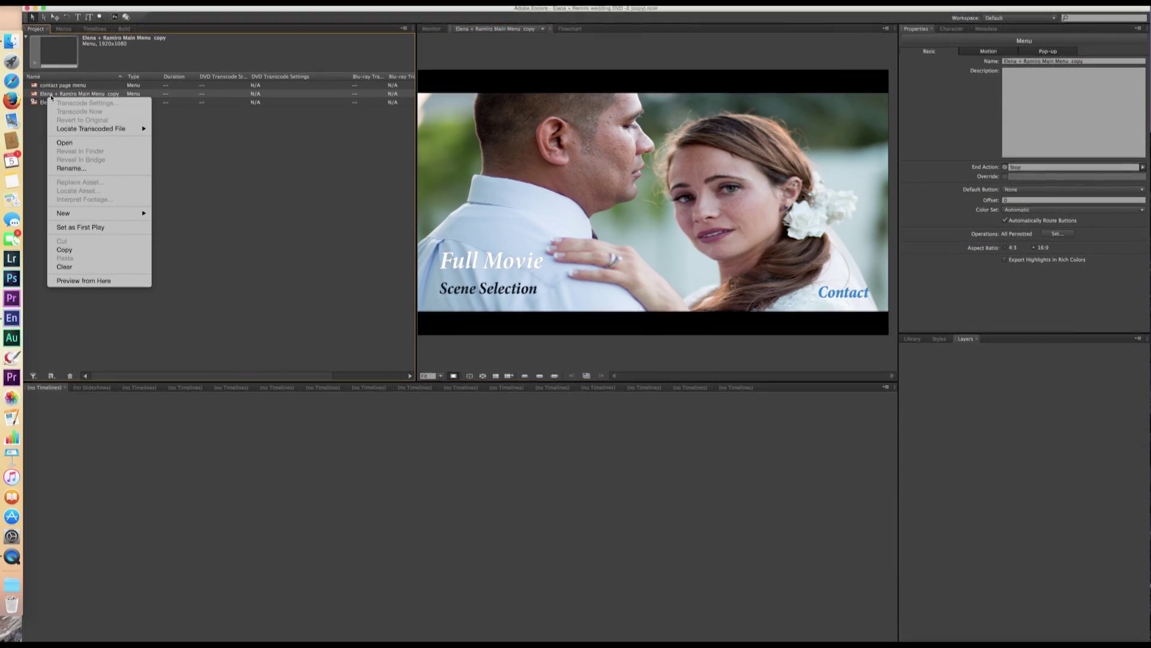
Set the wedding main menu as First Play and bring up its layers
click(88, 228)
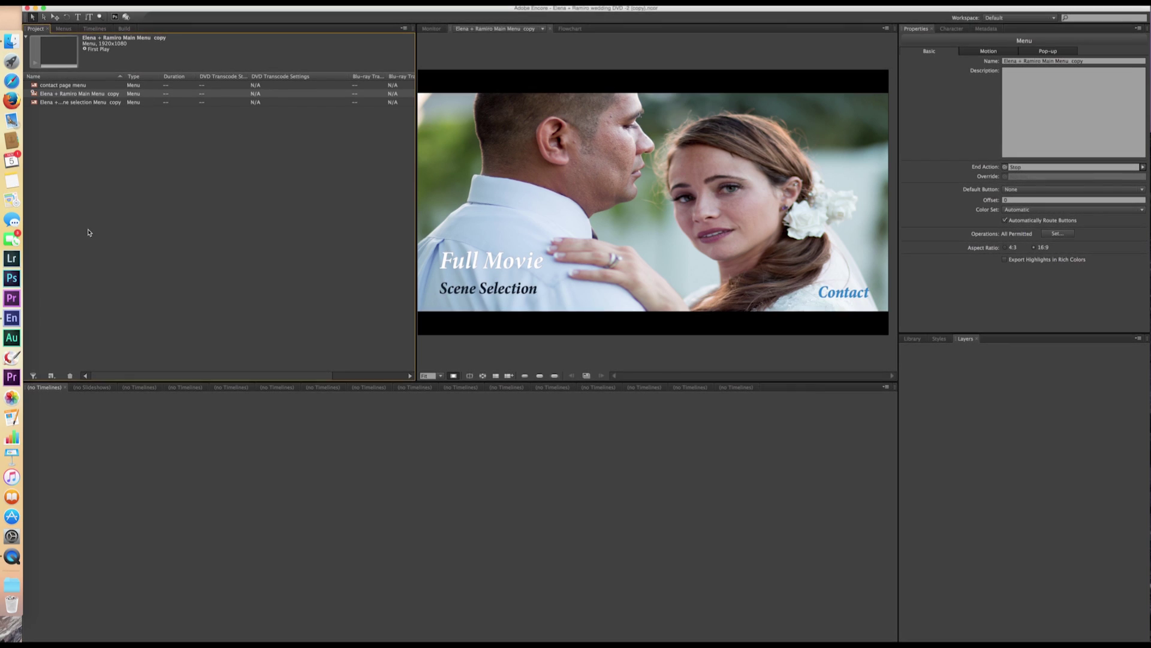
click(445, 376)
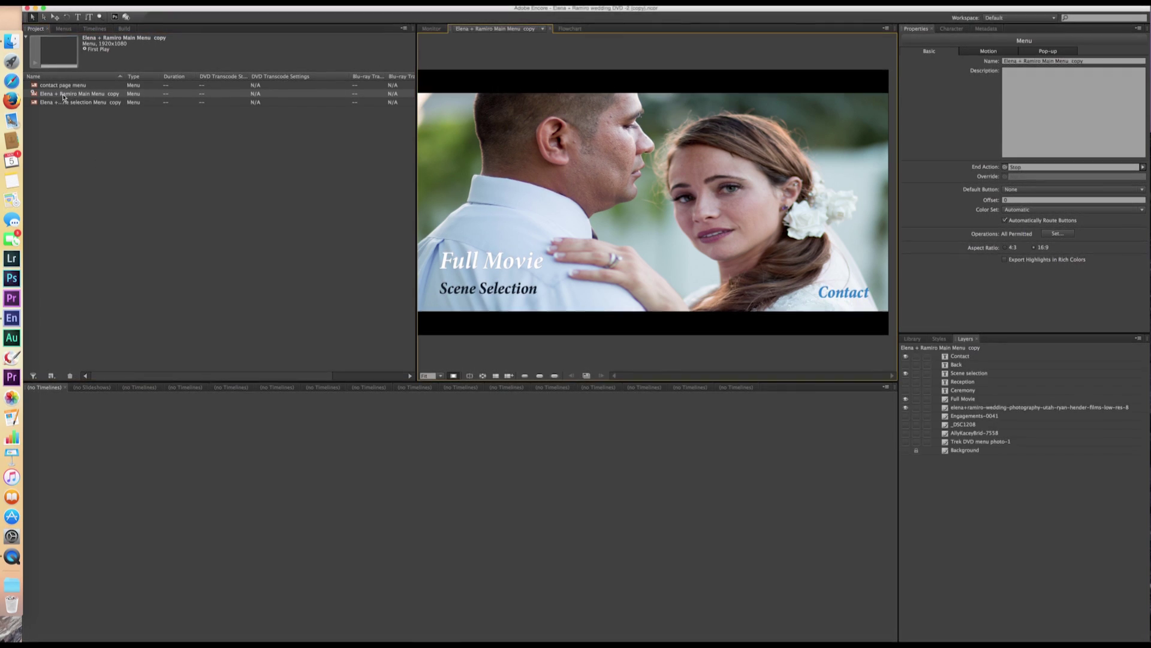
click(1013, 527)
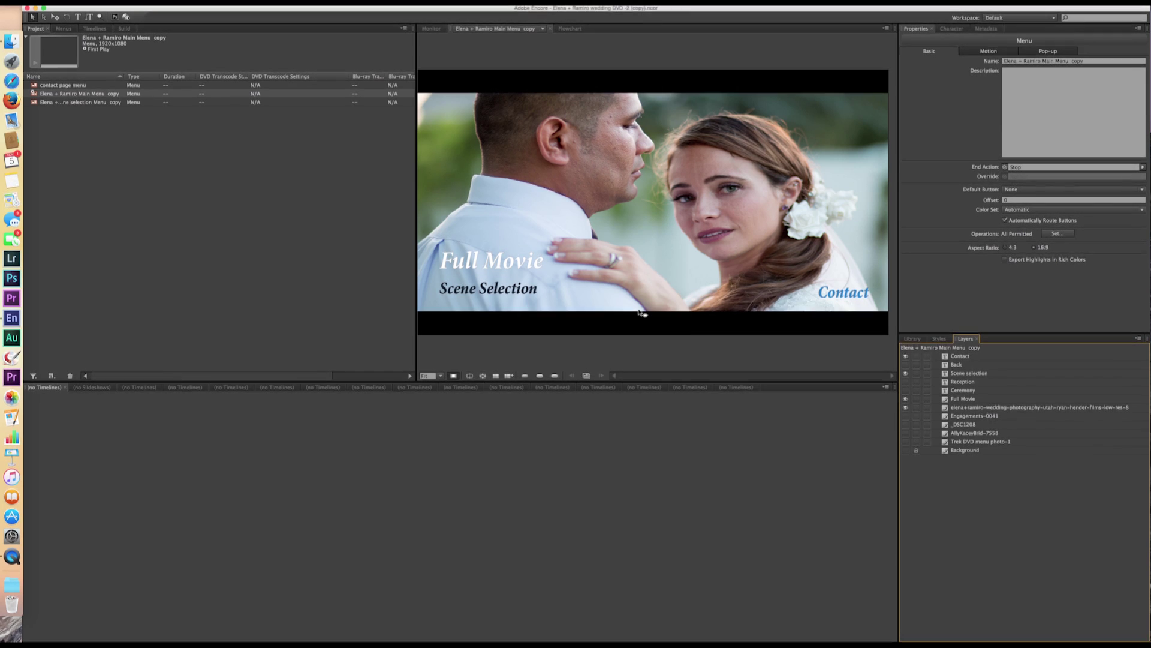
Convert the Full Movie, Scene Selection and Contact layers into buttons
click(500, 264)
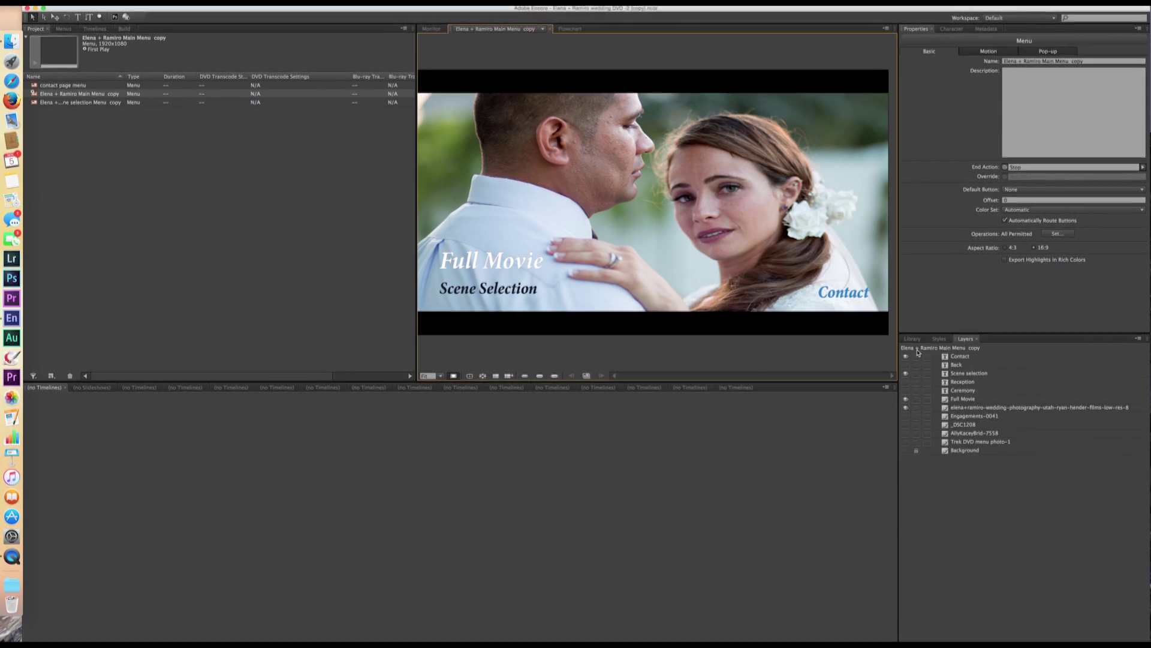
click(928, 400)
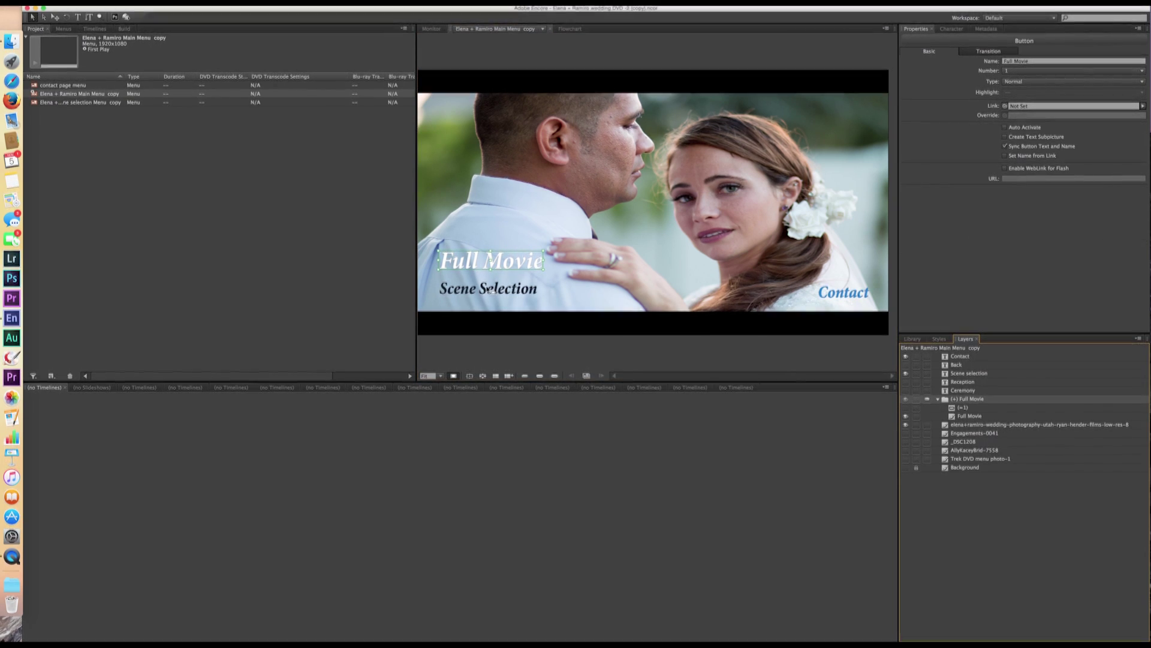
click(928, 374)
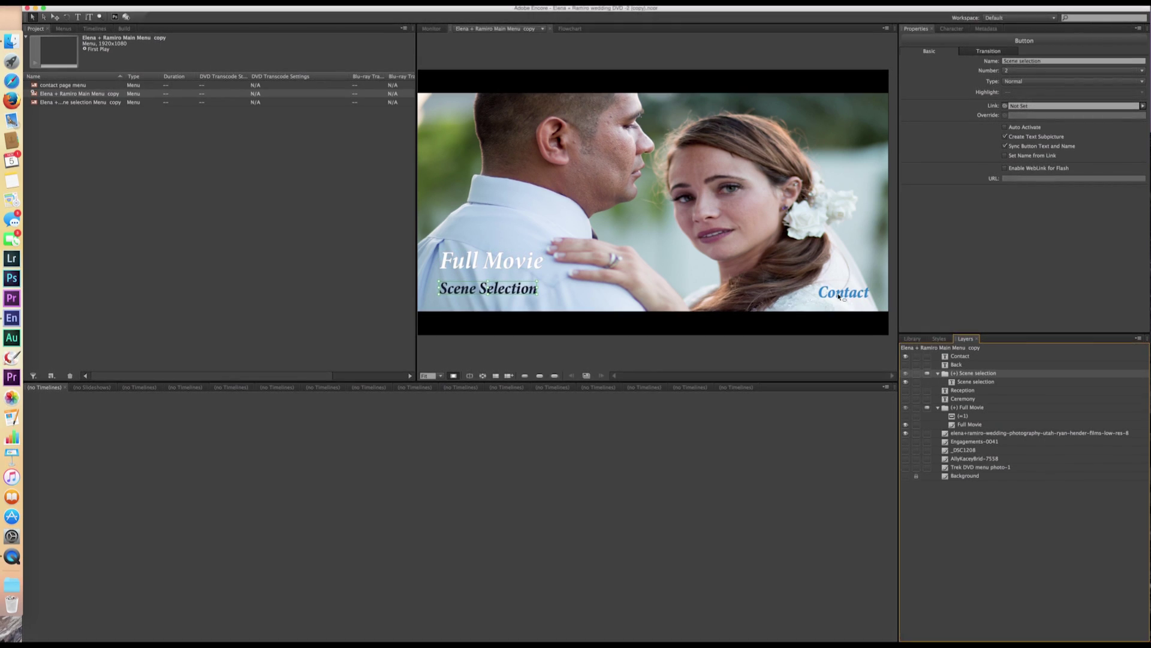
click(927, 357)
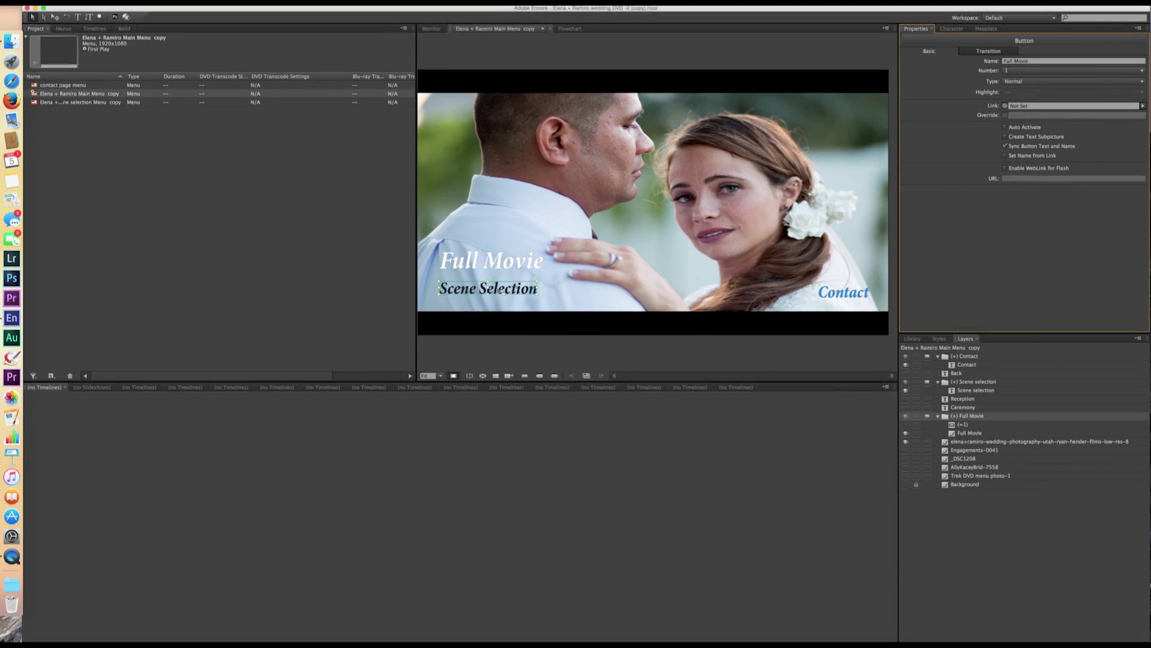
Check the Scene Selection button's properties, keeping it as button 2, and the Contact button's
click(488, 288)
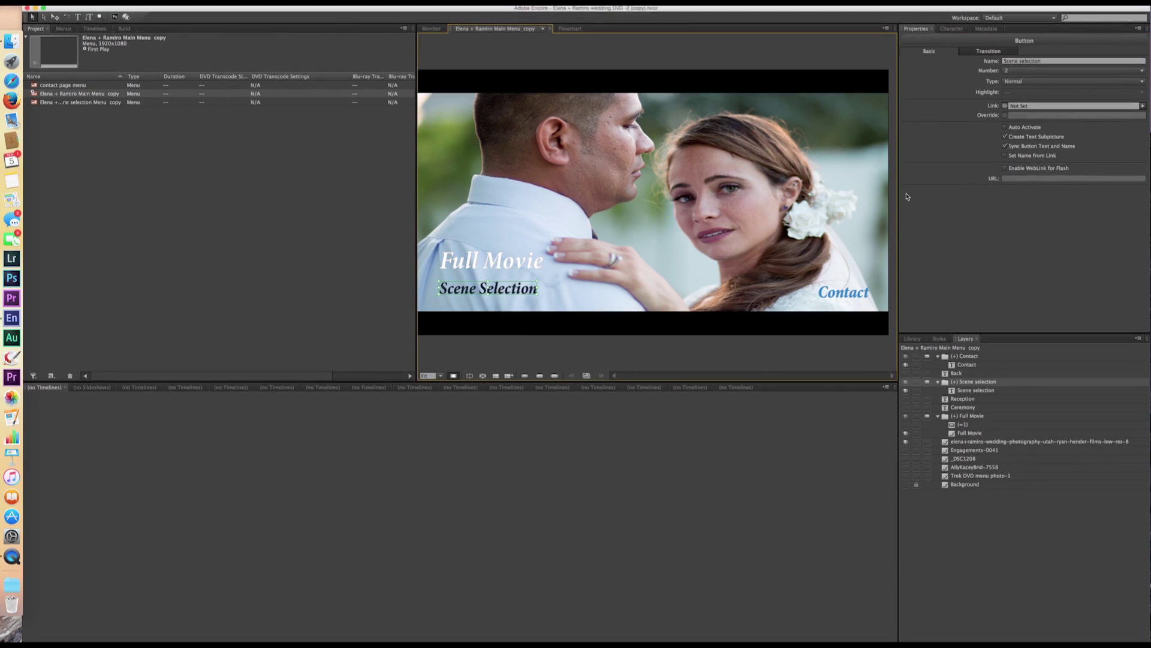
click(1028, 72)
click(1029, 71)
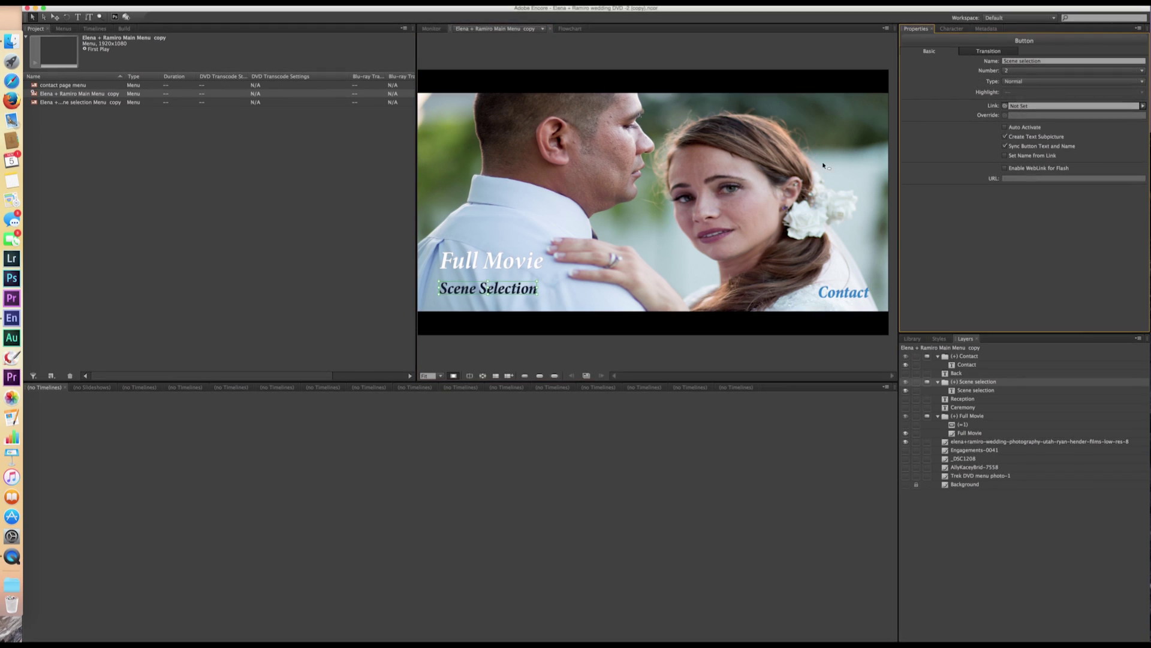
click(855, 298)
click(1012, 94)
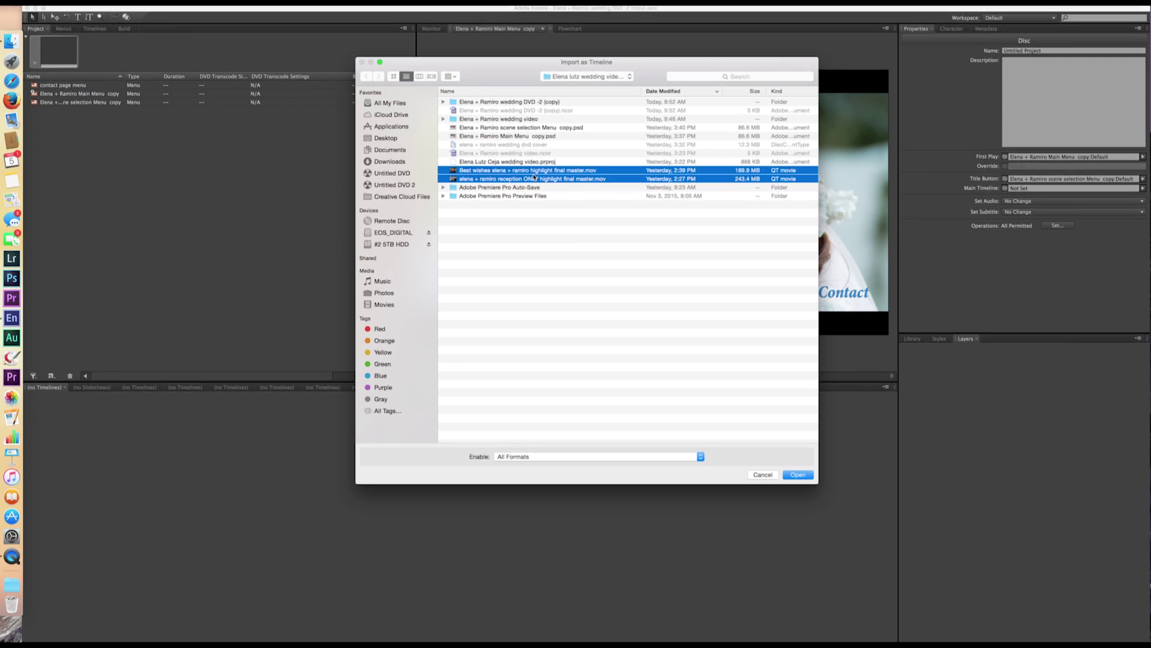
Import both highlight movies and edit 1.2 internet copy.mov as timelines, then open the main menu
key(Return)
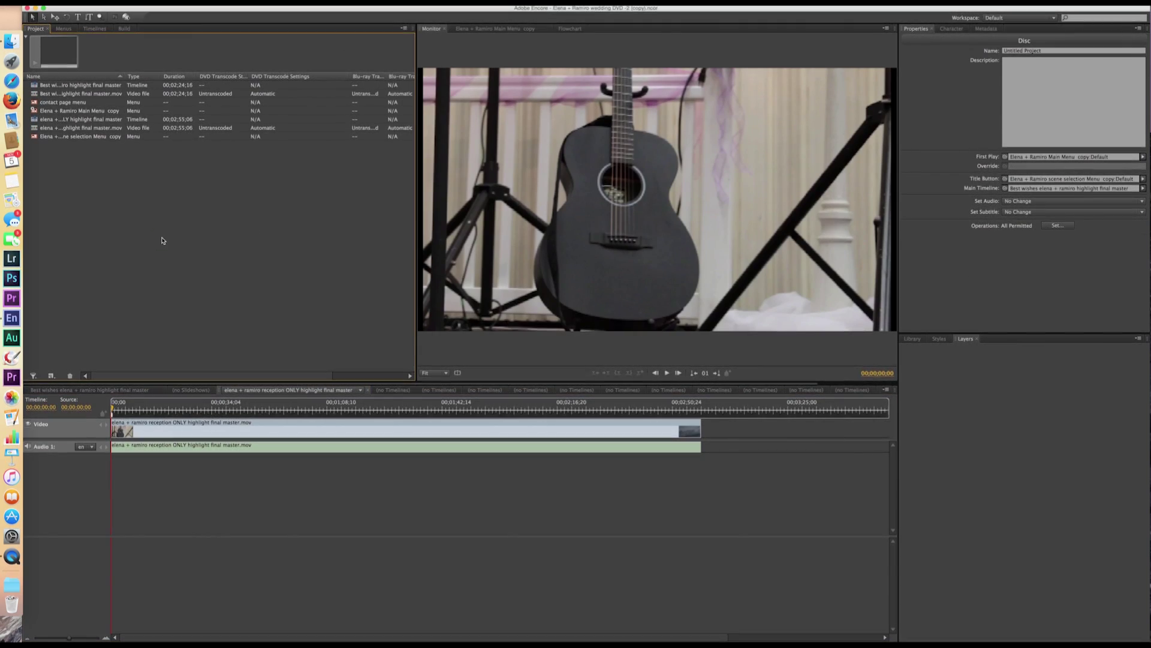
right_click(163, 240)
mouse_move(177, 246)
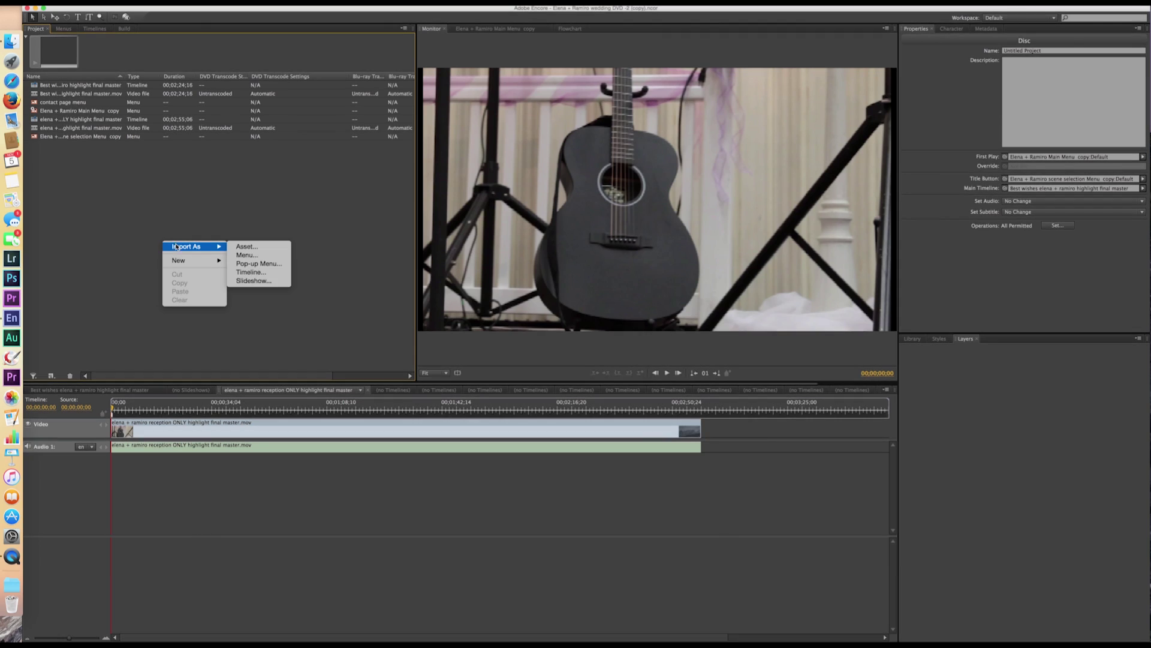
click(255, 273)
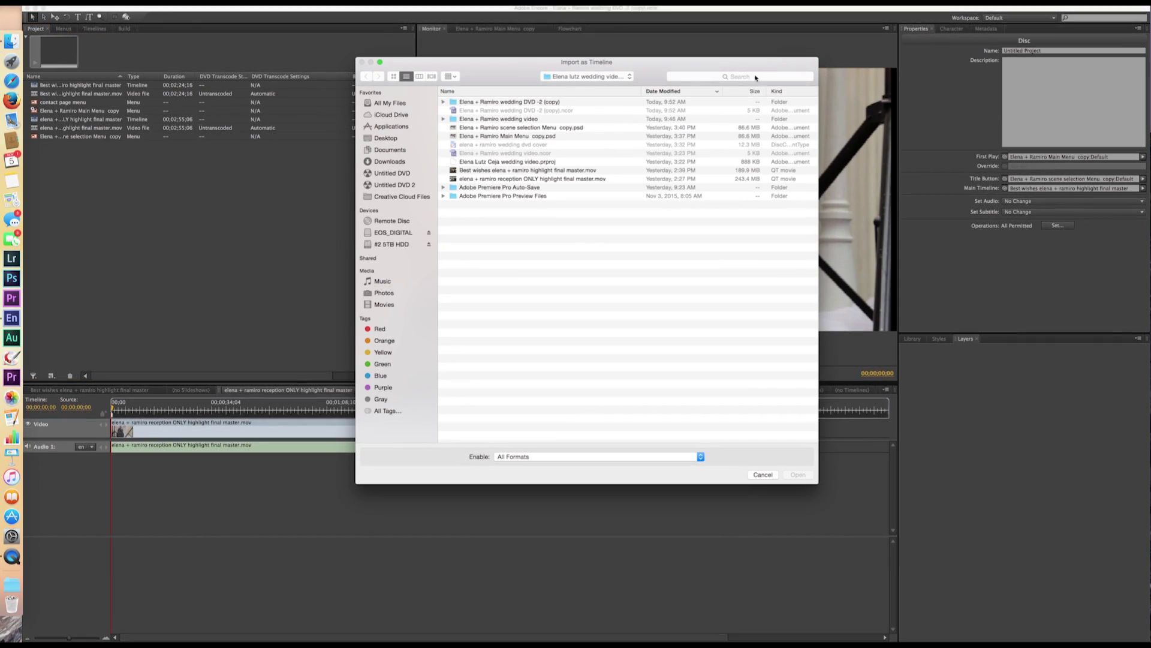
click(606, 77)
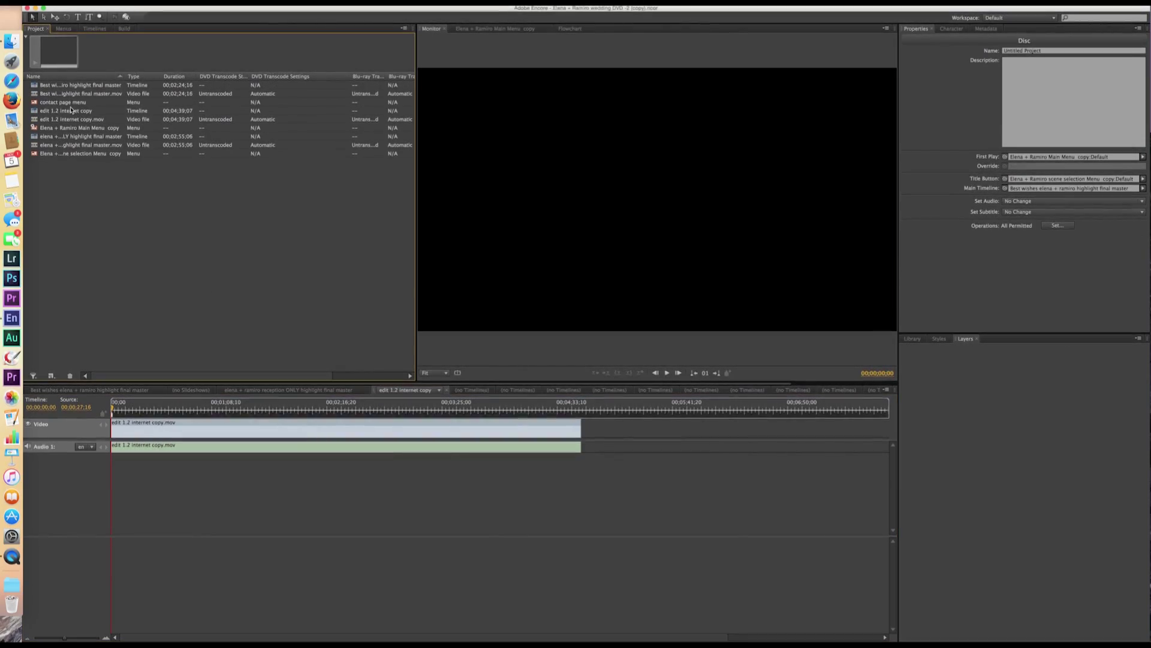
double_click(52, 130)
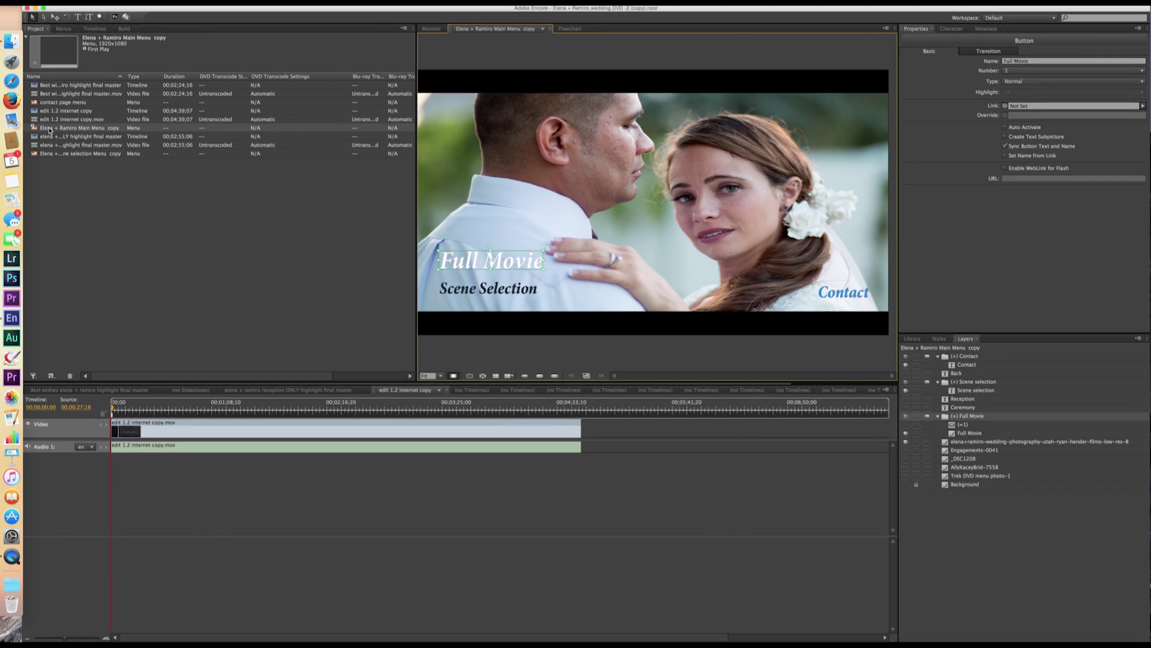
click(69, 307)
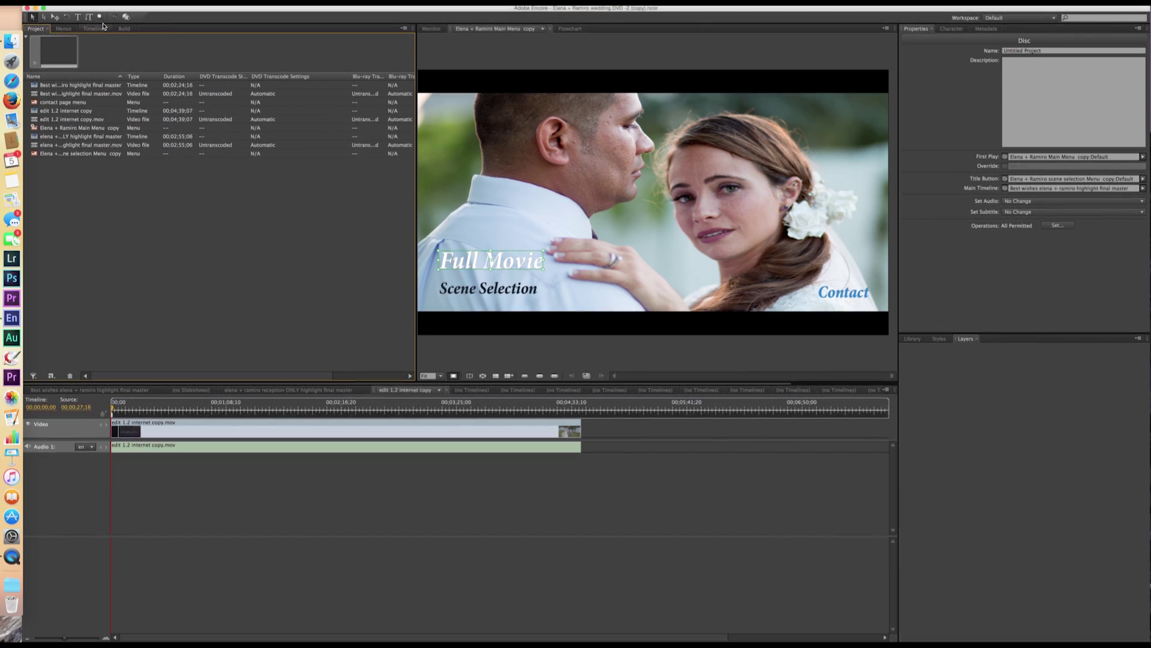
Filter out Assets in the Project panel, then select the main and scene selection menus
click(33, 375)
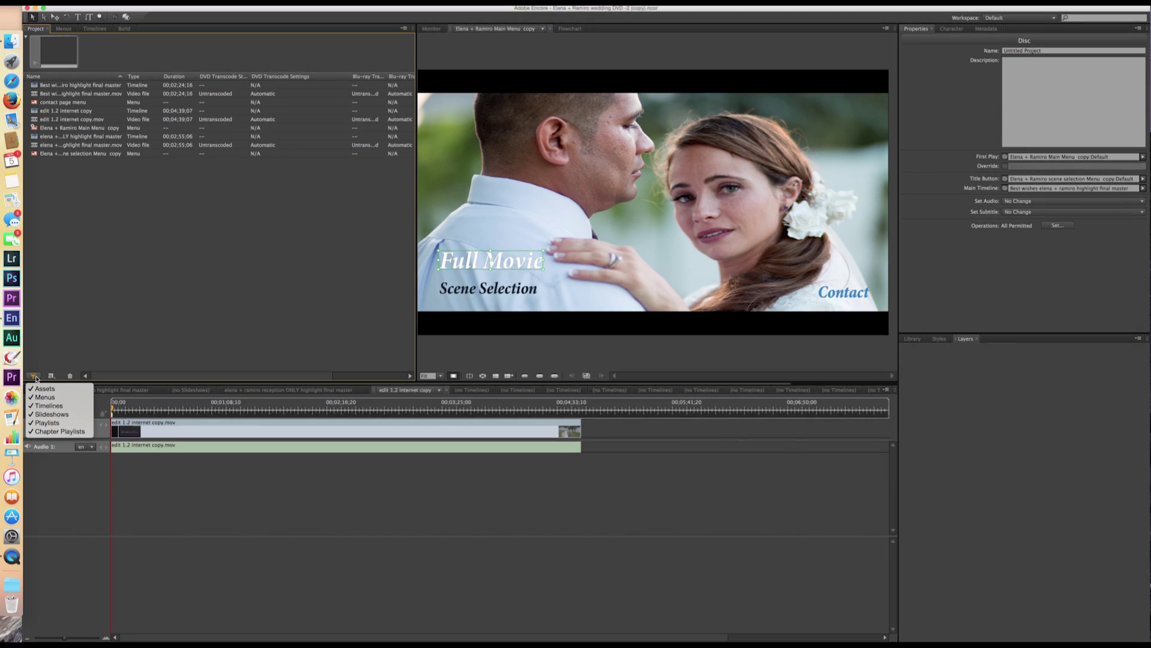
click(45, 388)
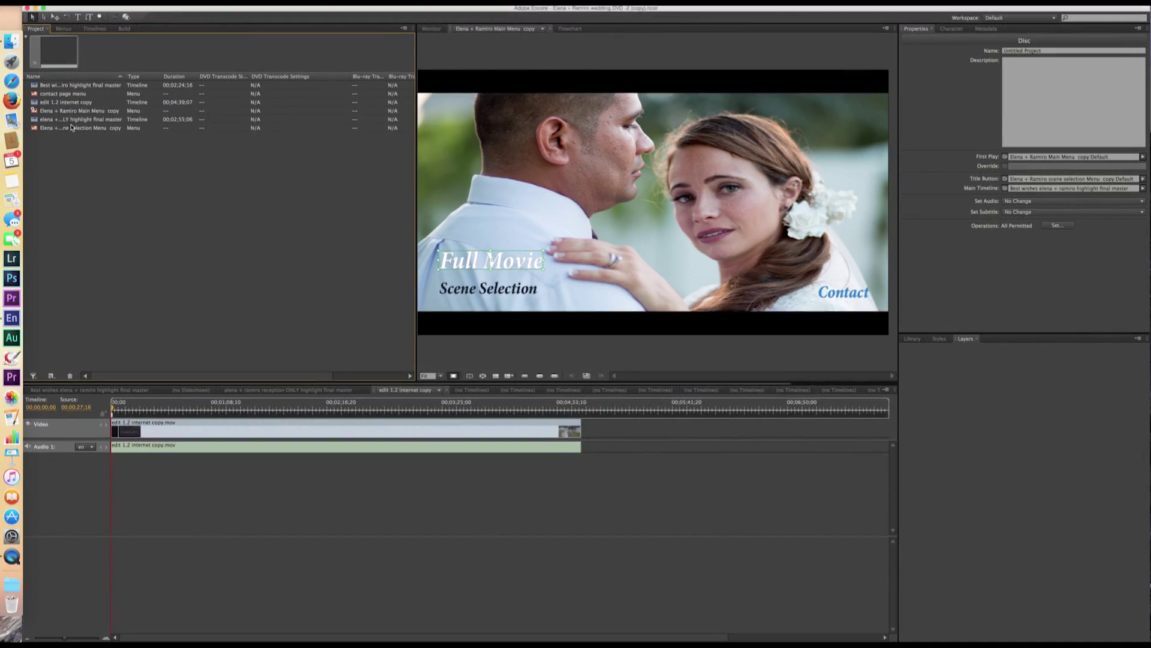
click(52, 111)
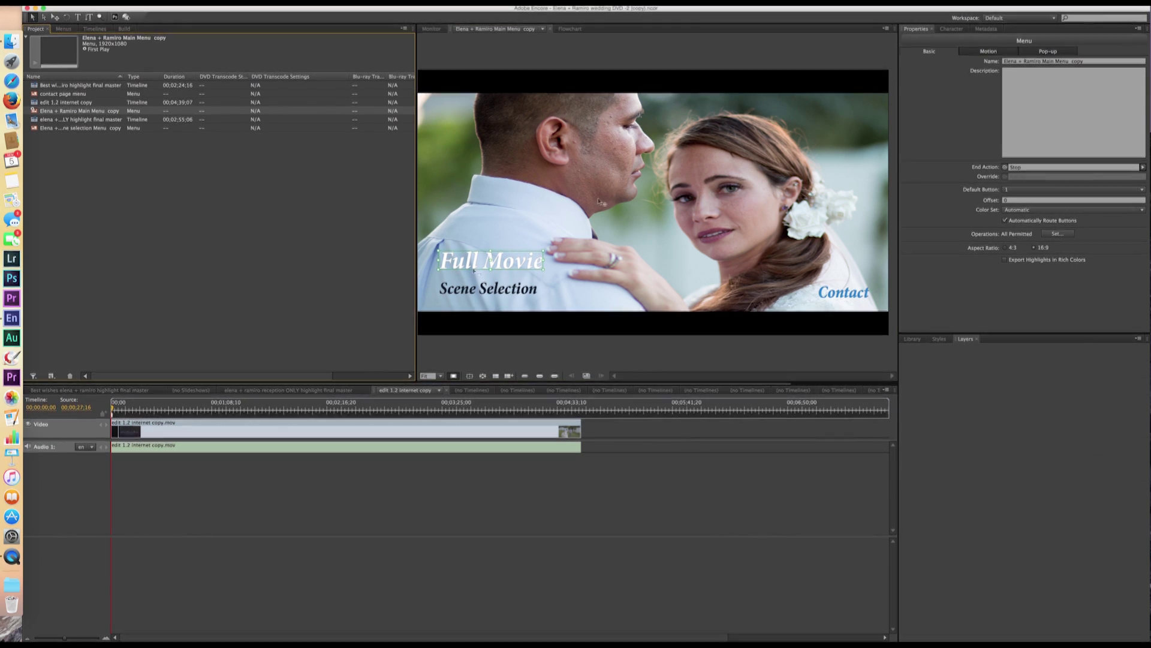
click(69, 128)
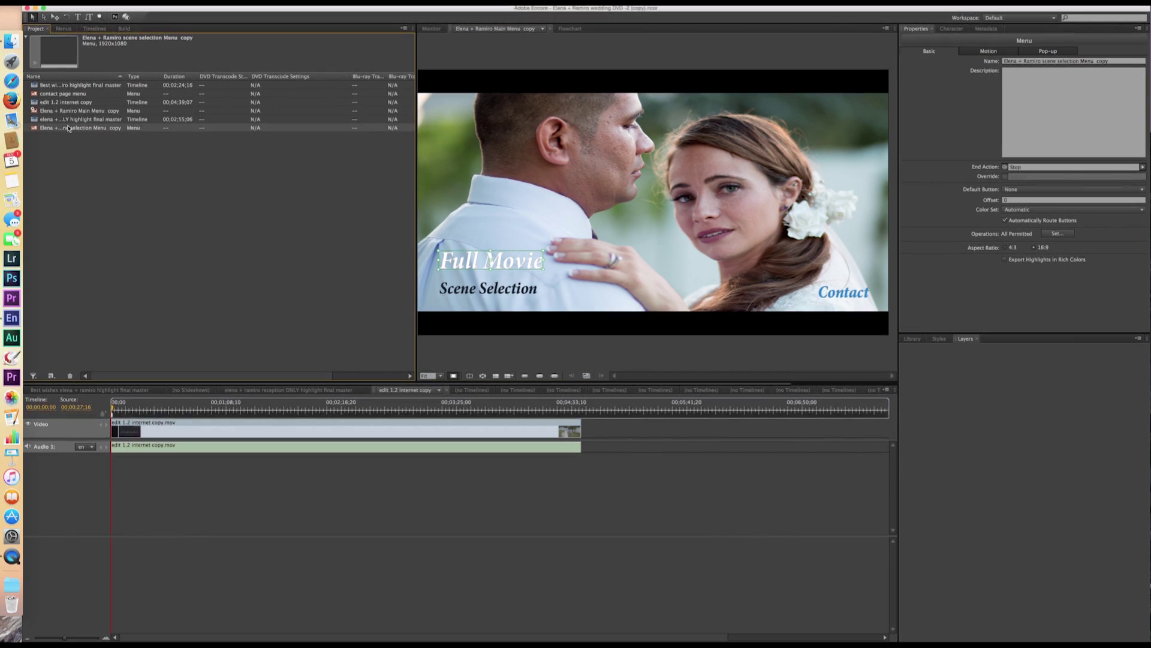
Link the Full Movie button to edit 1.2 internet copy Chapter 1
click(60, 112)
click(495, 289)
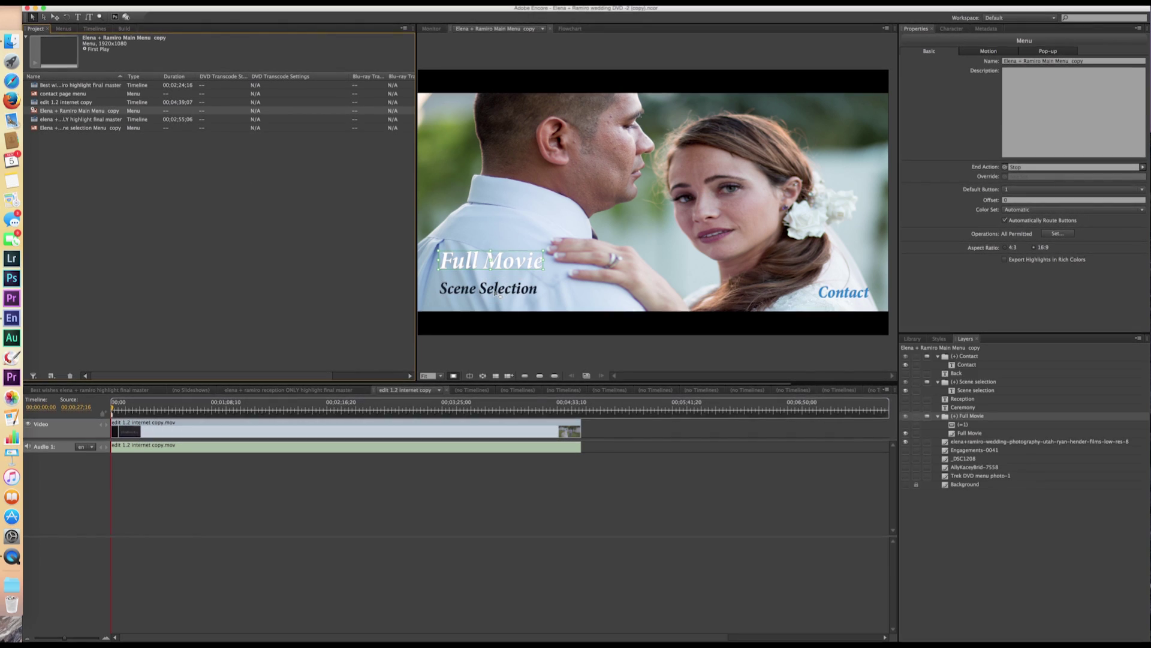
click(493, 260)
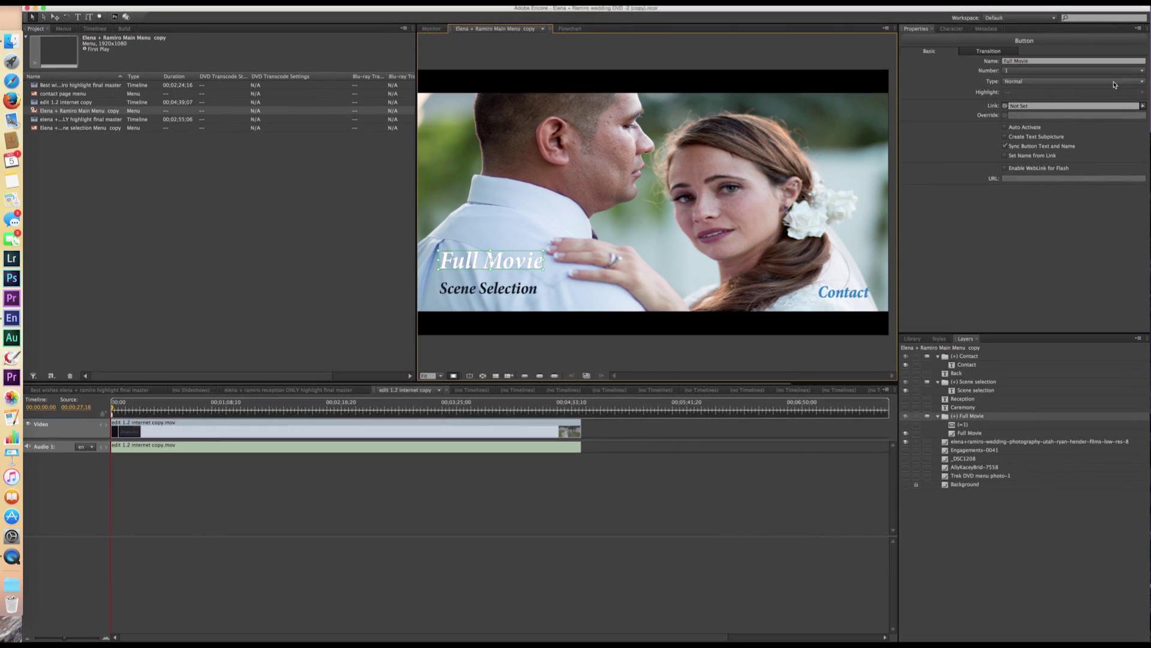
click(1006, 108)
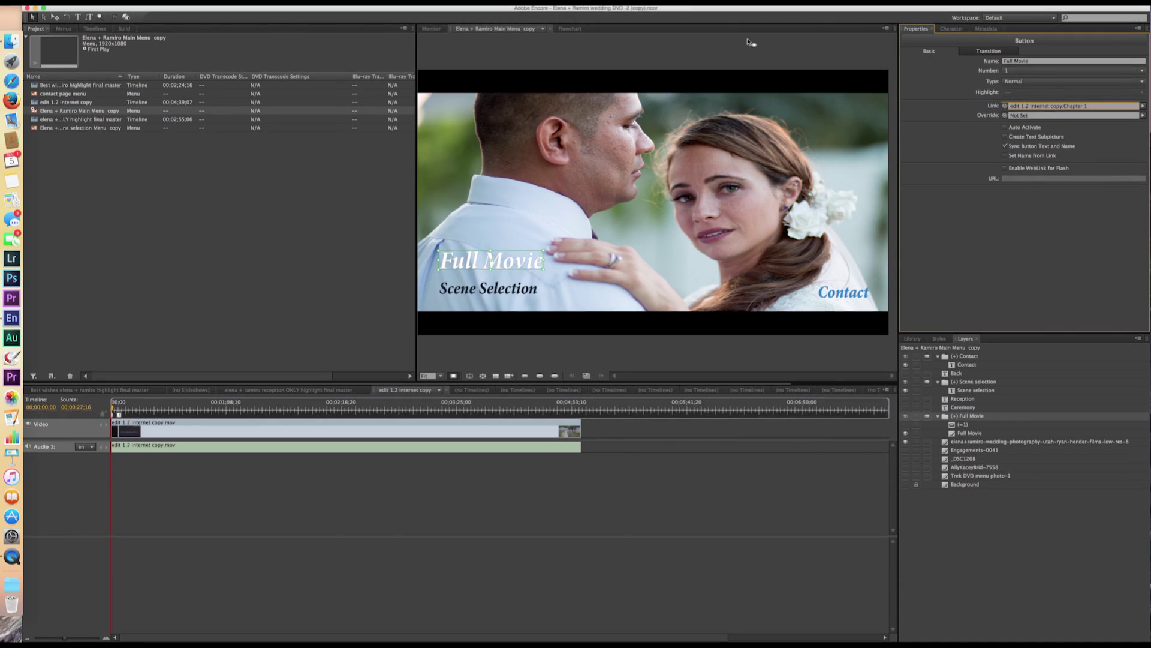
Link Scene Selection and Contact to their menus, then recheck Full Movie's link
click(490, 290)
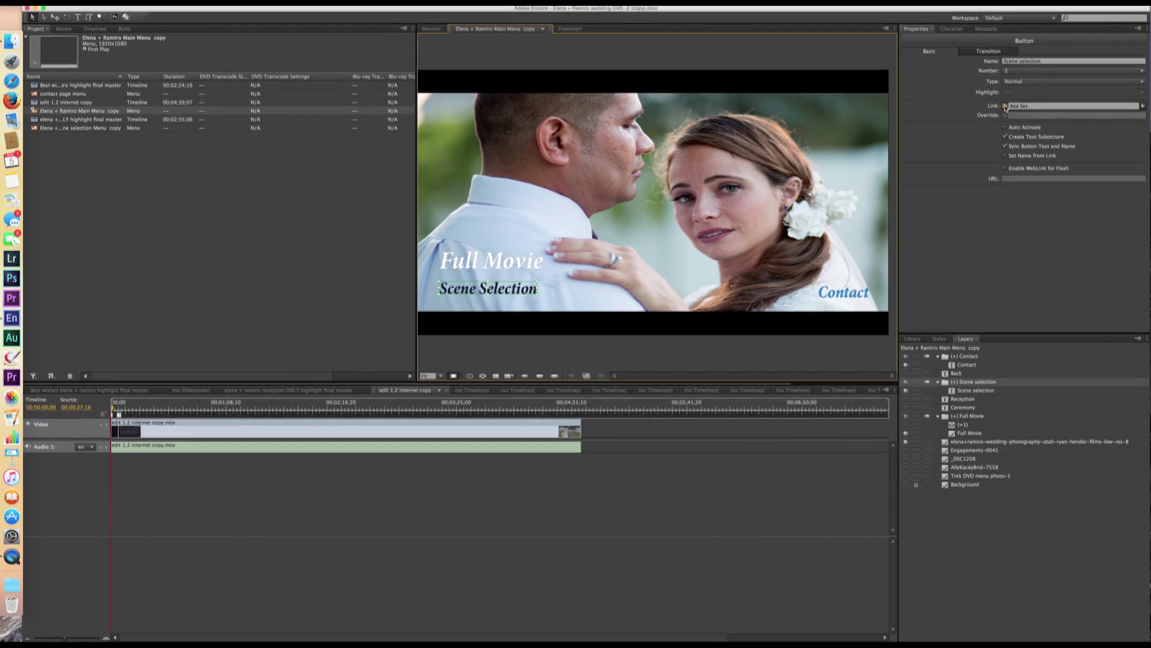
drag(1005, 105, 69, 130)
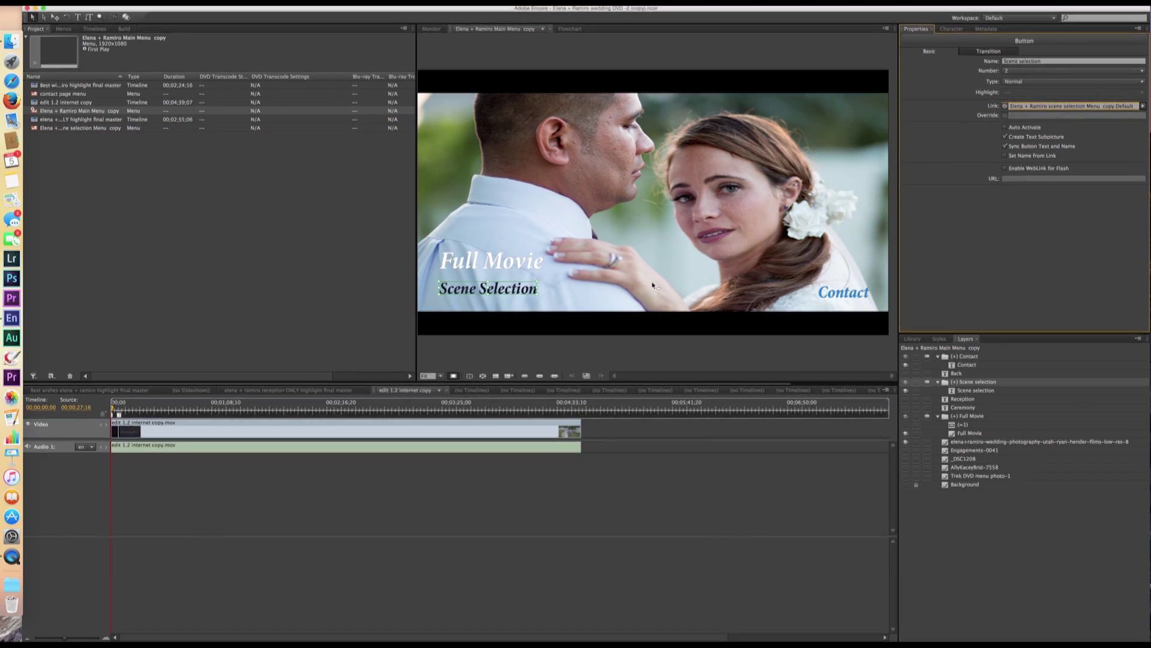
click(845, 294)
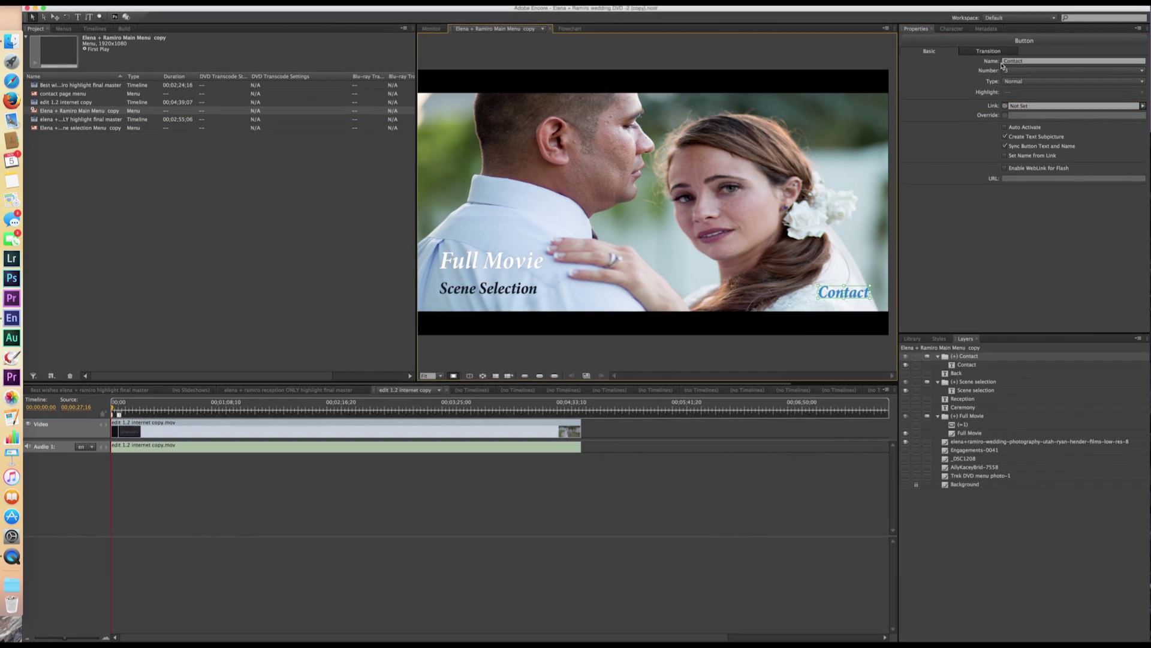
drag(1004, 109, 95, 96)
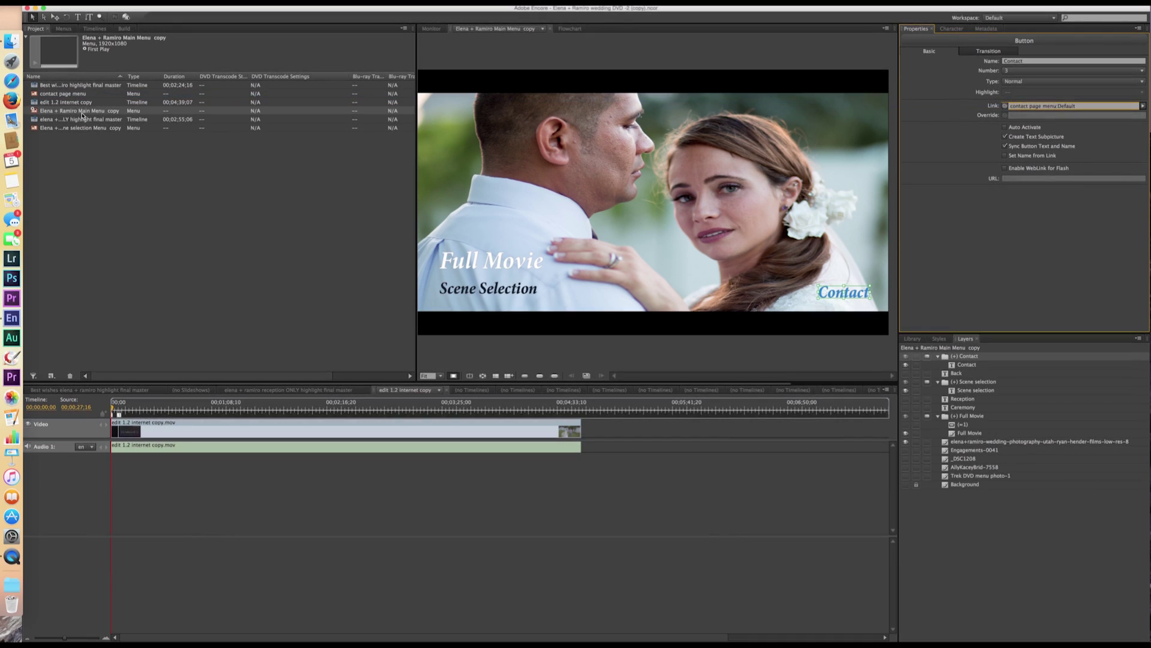
click(508, 258)
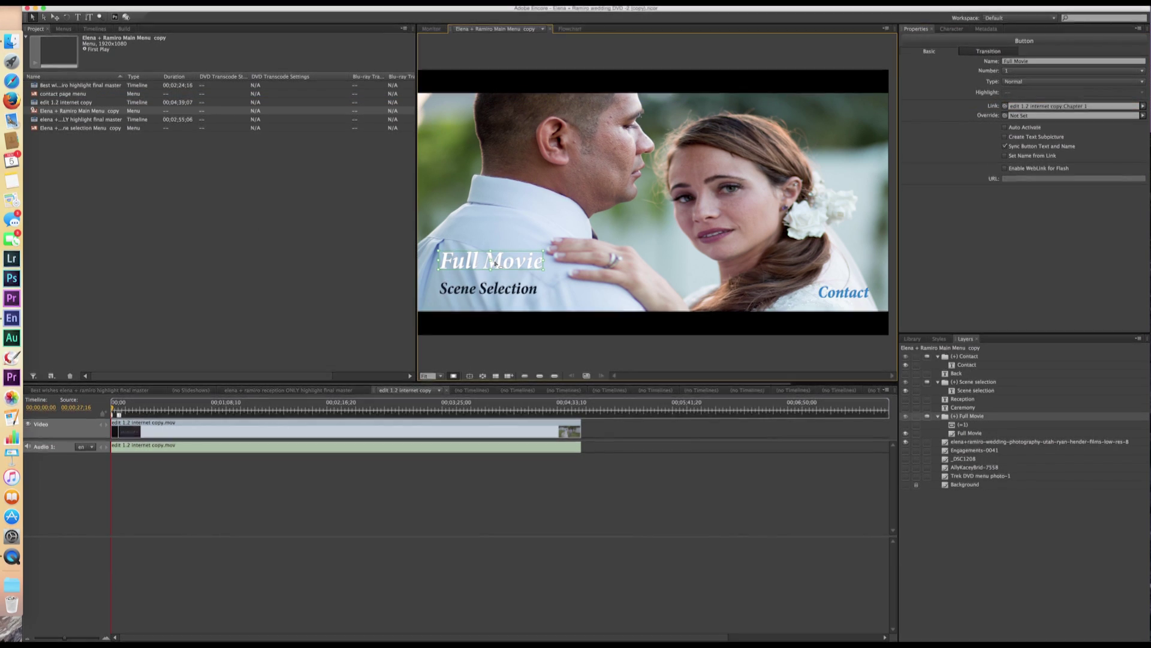
click(63, 103)
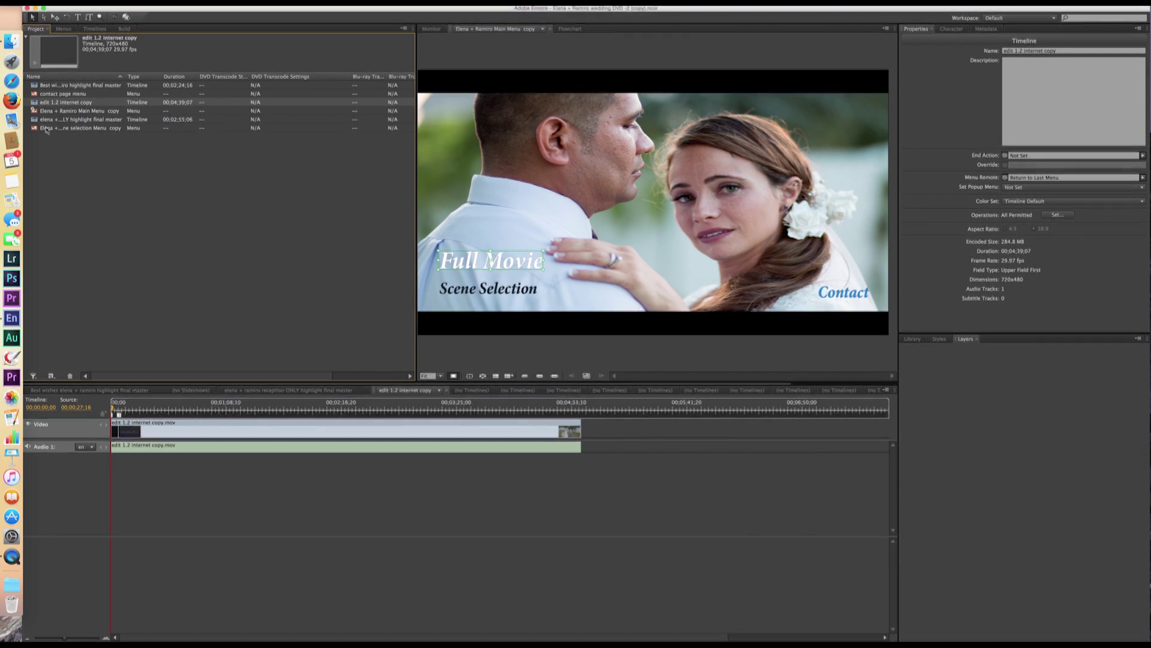
double_click(52, 129)
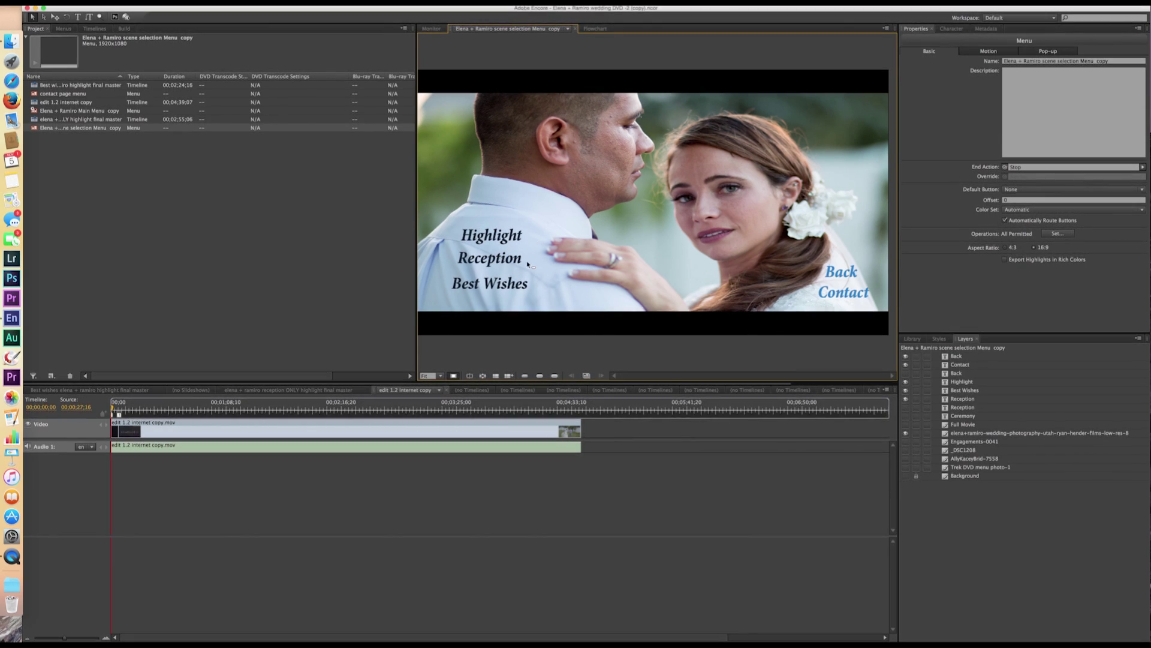
Convert the Highlight, Reception, Best Wishes, Back and Contact text layers into buttons 1–5
click(929, 383)
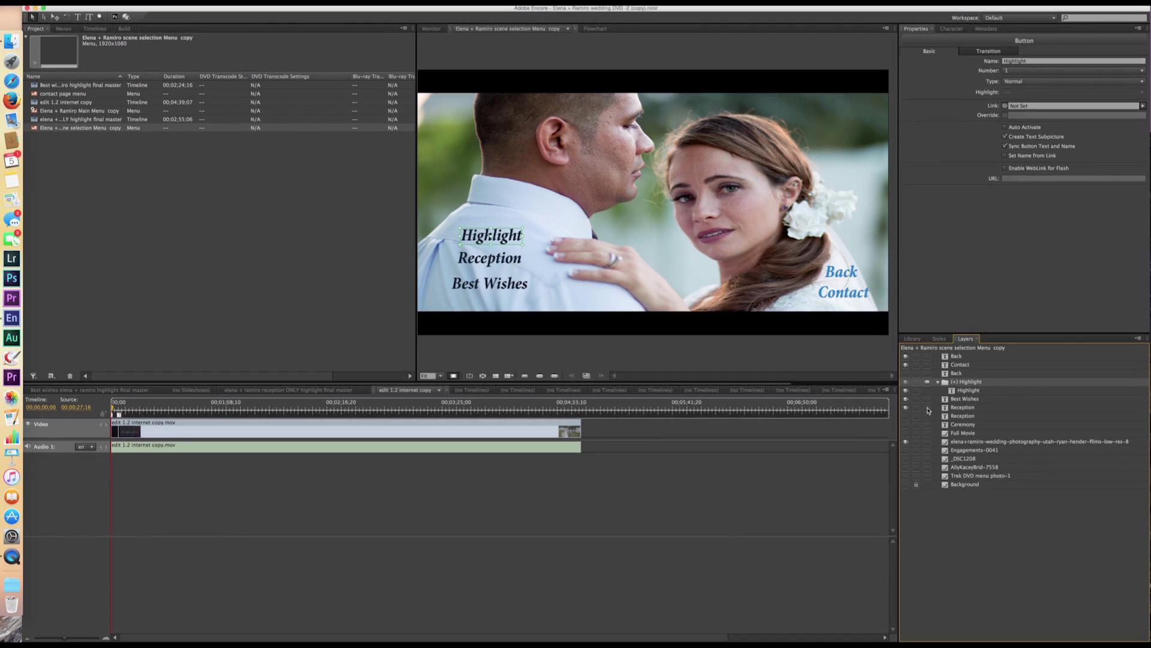
click(927, 408)
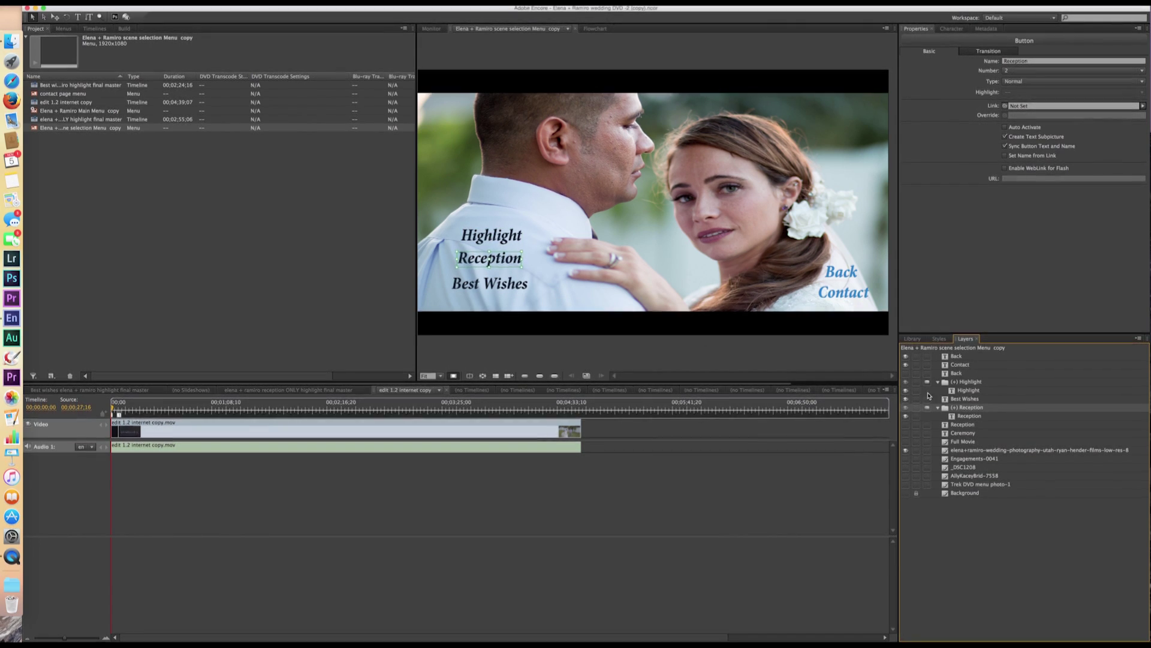
click(928, 399)
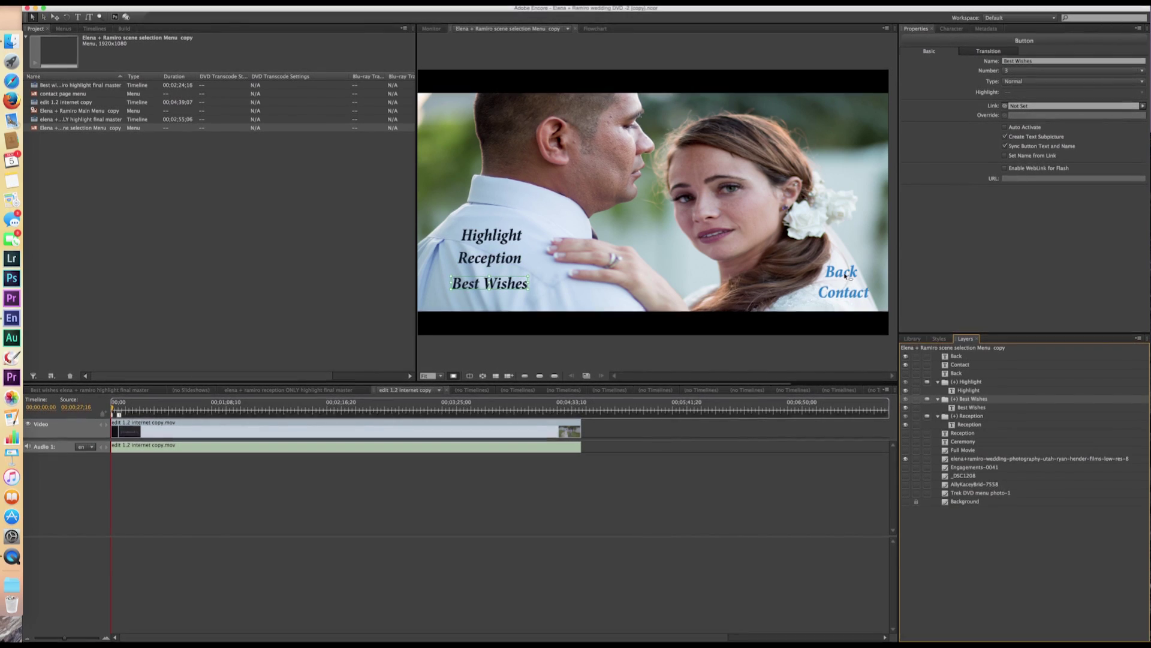
click(927, 356)
key(super+shift+b)
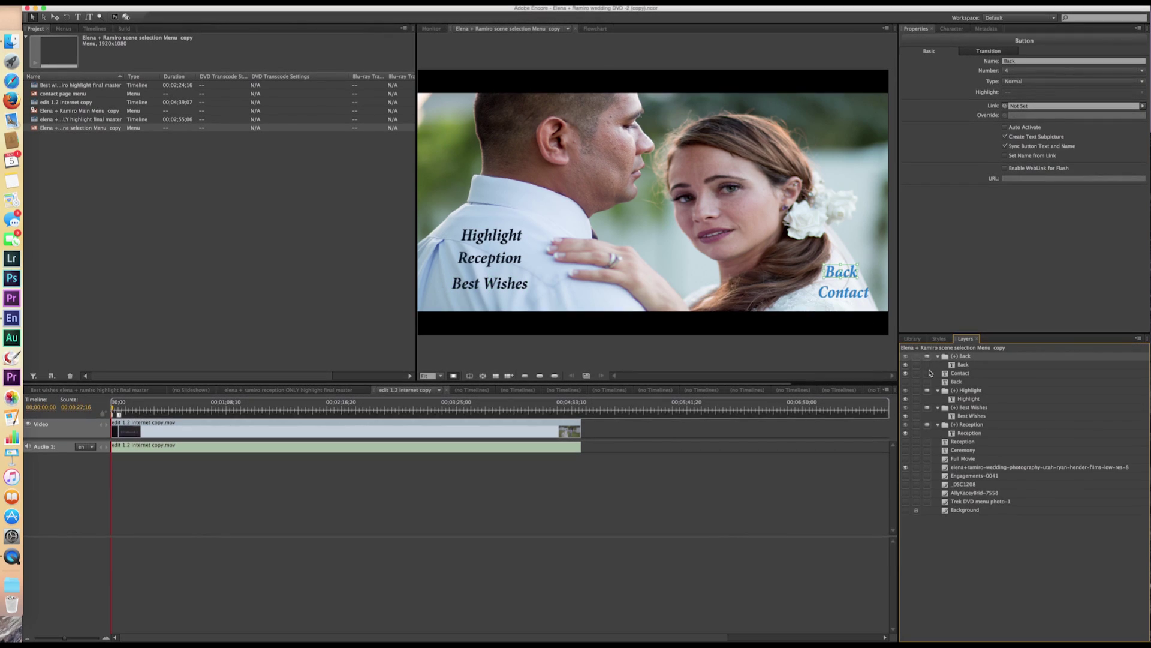
click(930, 373)
key(super+shift+b)
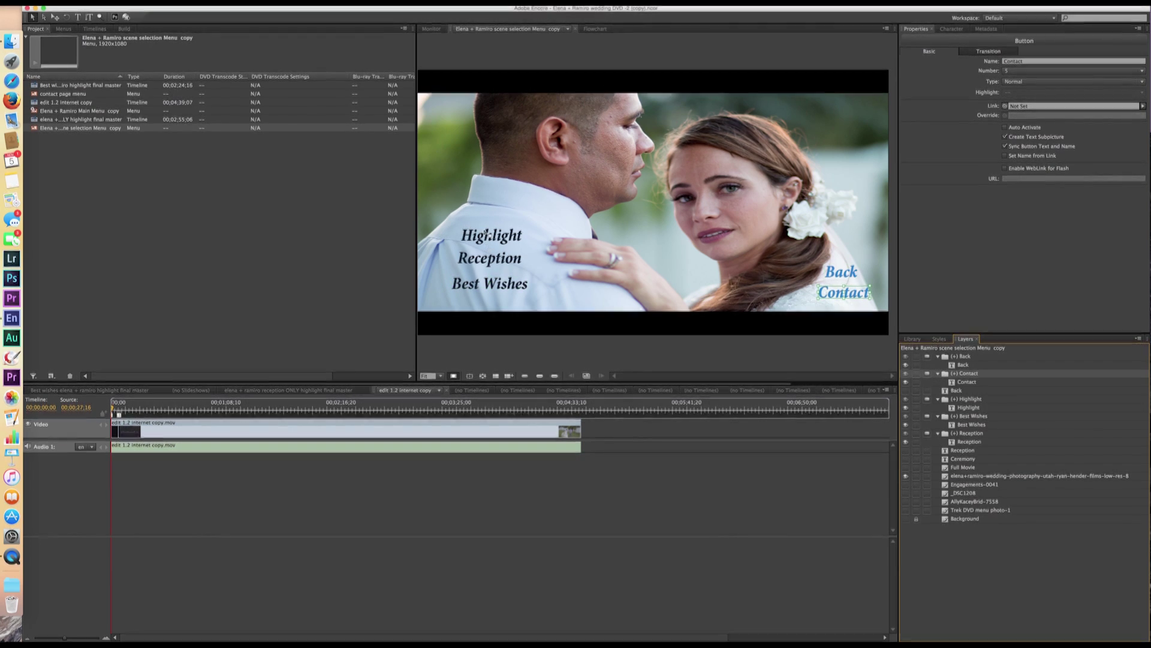
click(491, 235)
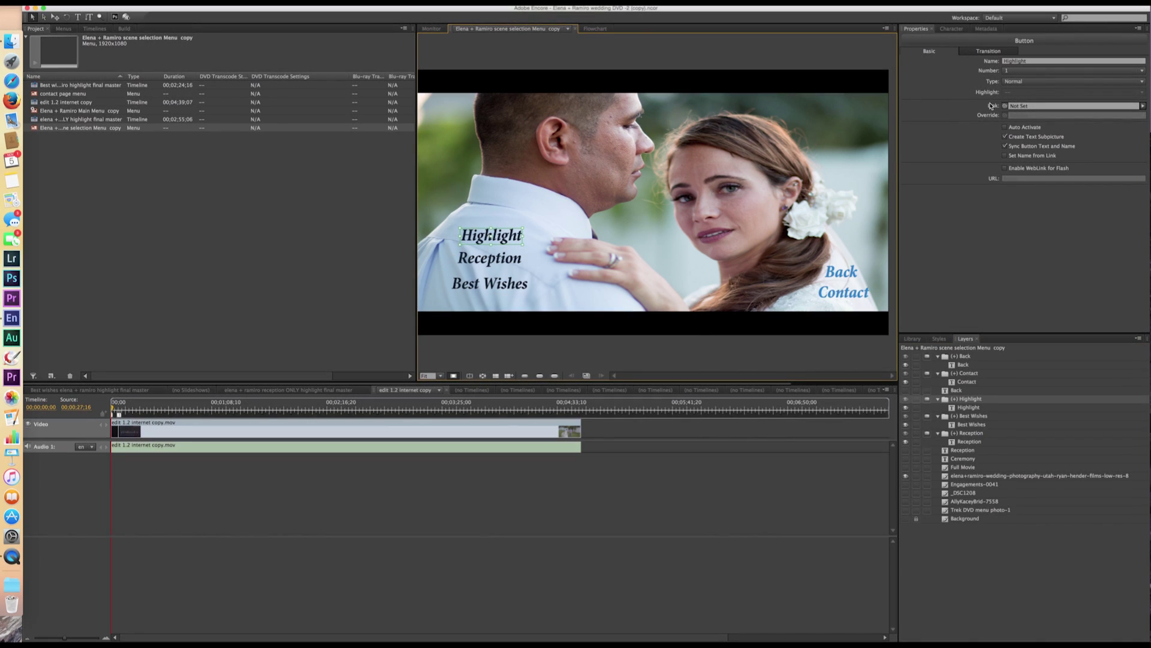
Link the Highlight and Reception buttons to their highlight timelines
drag(1005, 108, 59, 105)
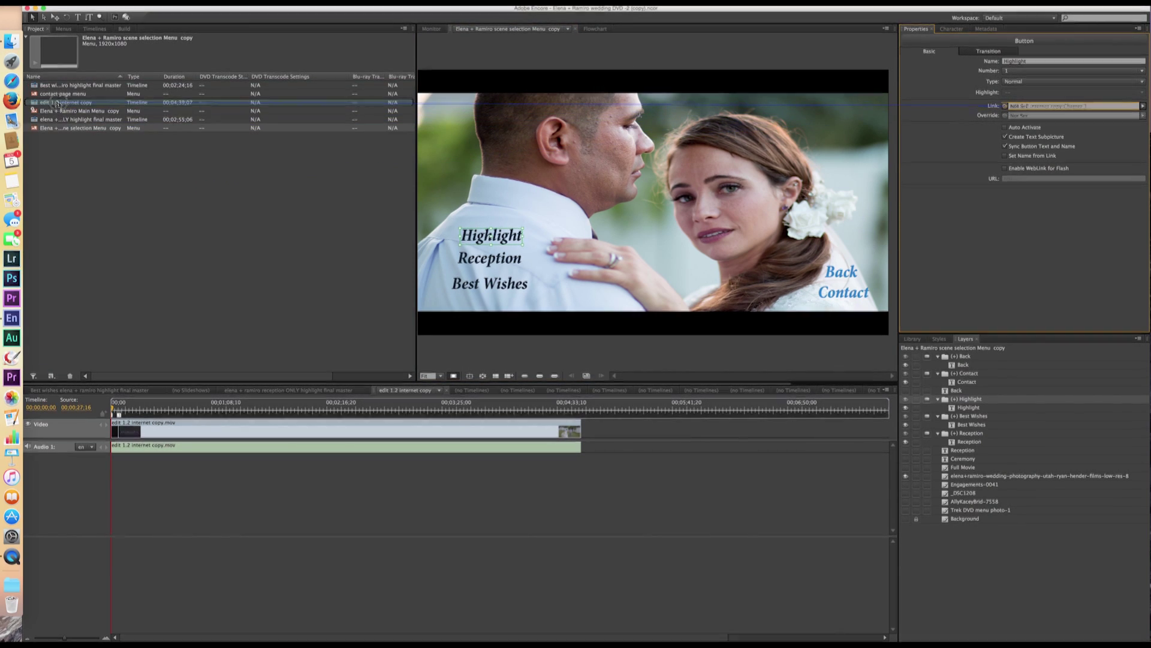
click(488, 259)
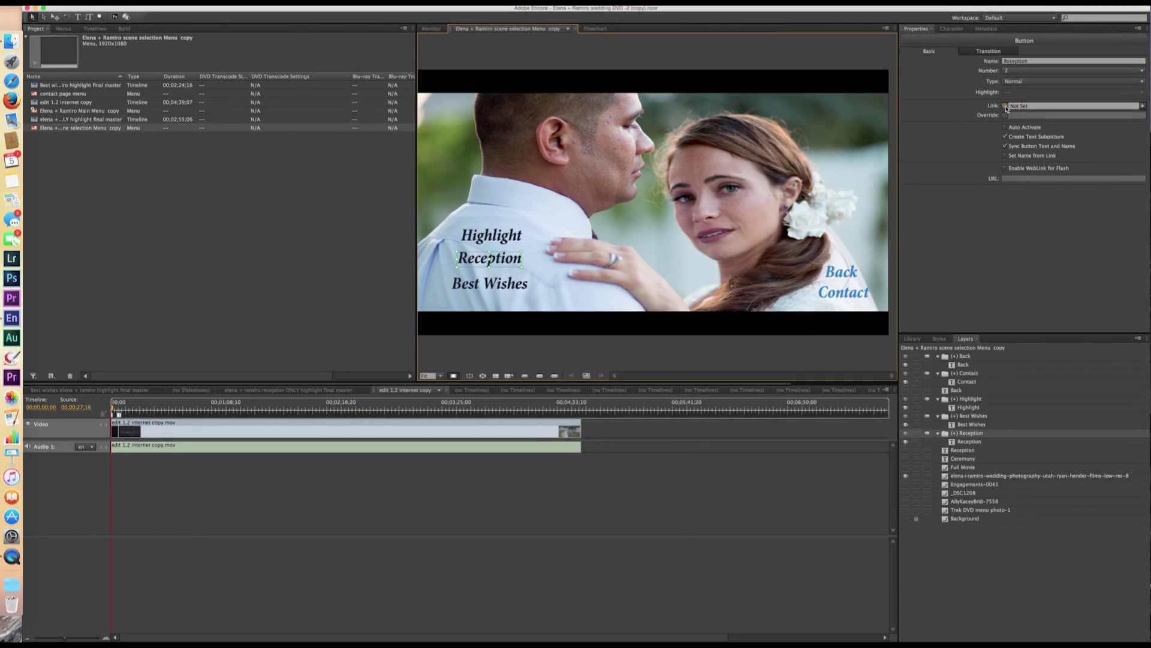
drag(1007, 109, 60, 122)
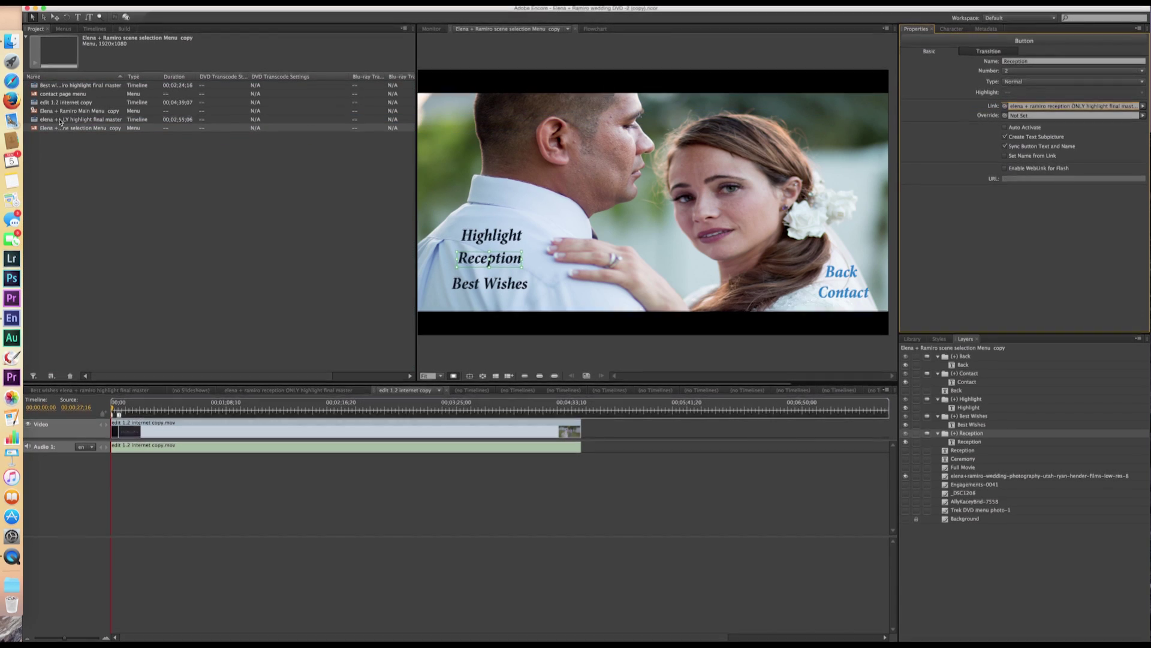
drag(125, 77, 213, 73)
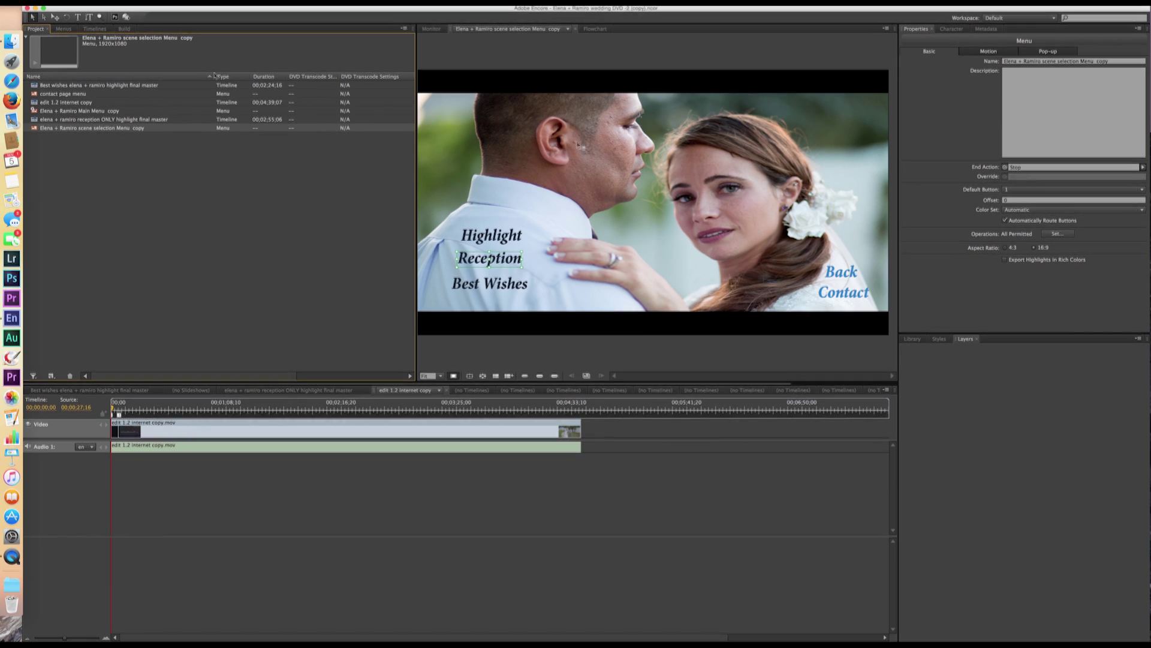
Link Best Wishes to its highlight timeline and Back to the main menu, then start linking Contact
click(514, 282)
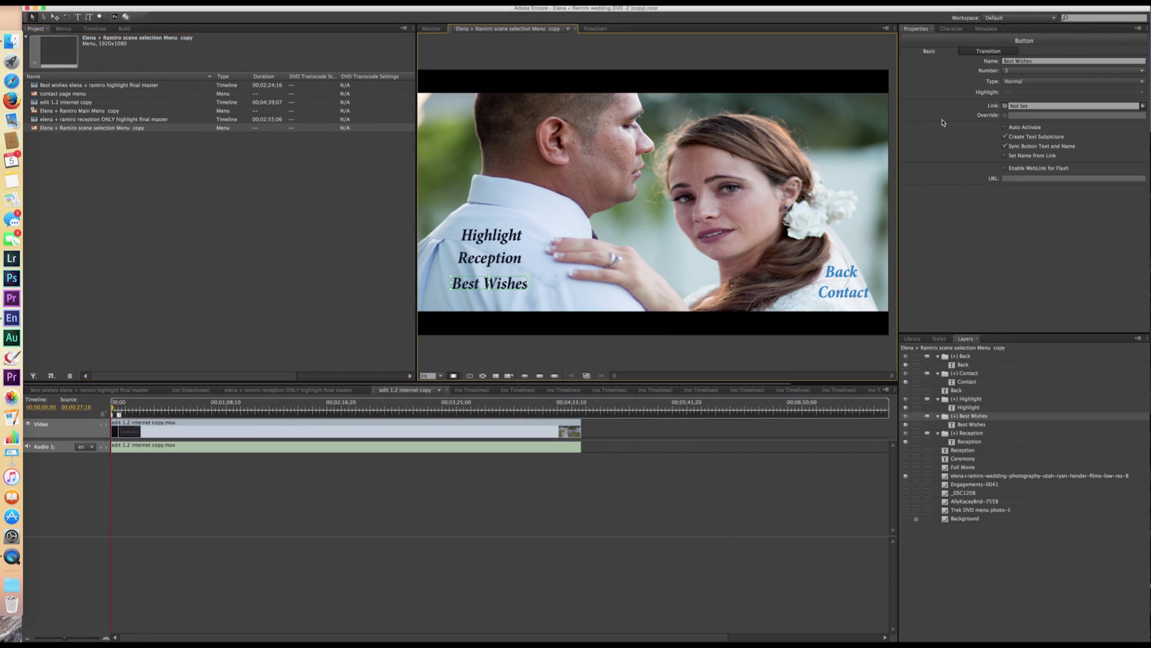
drag(1005, 106, 129, 84)
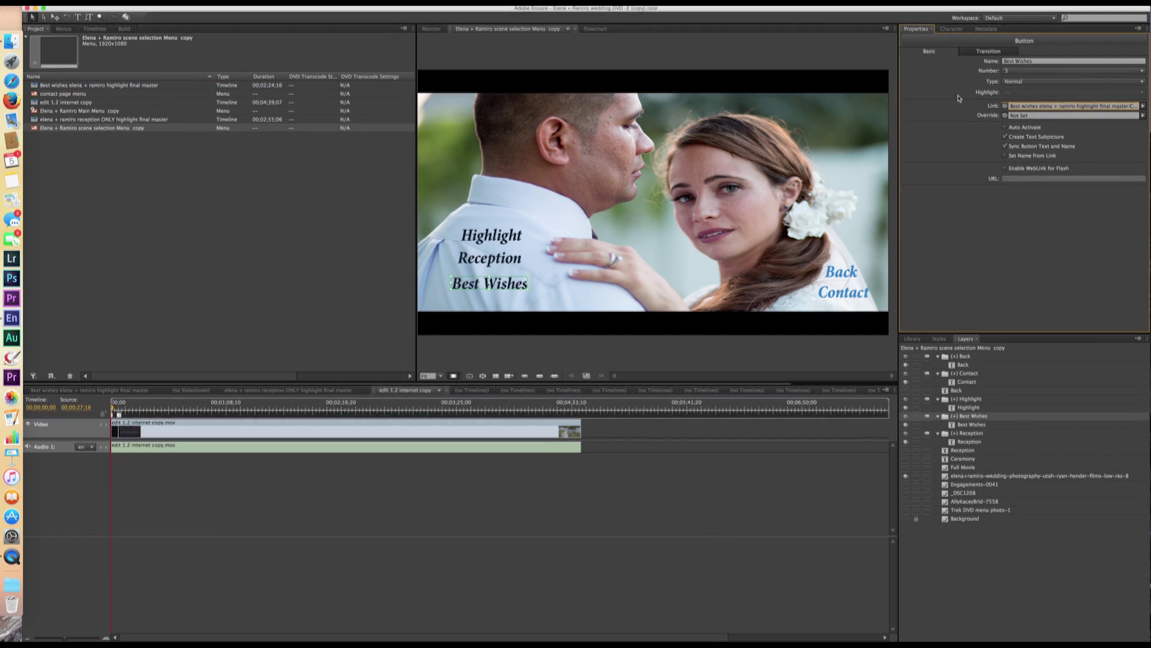
click(845, 273)
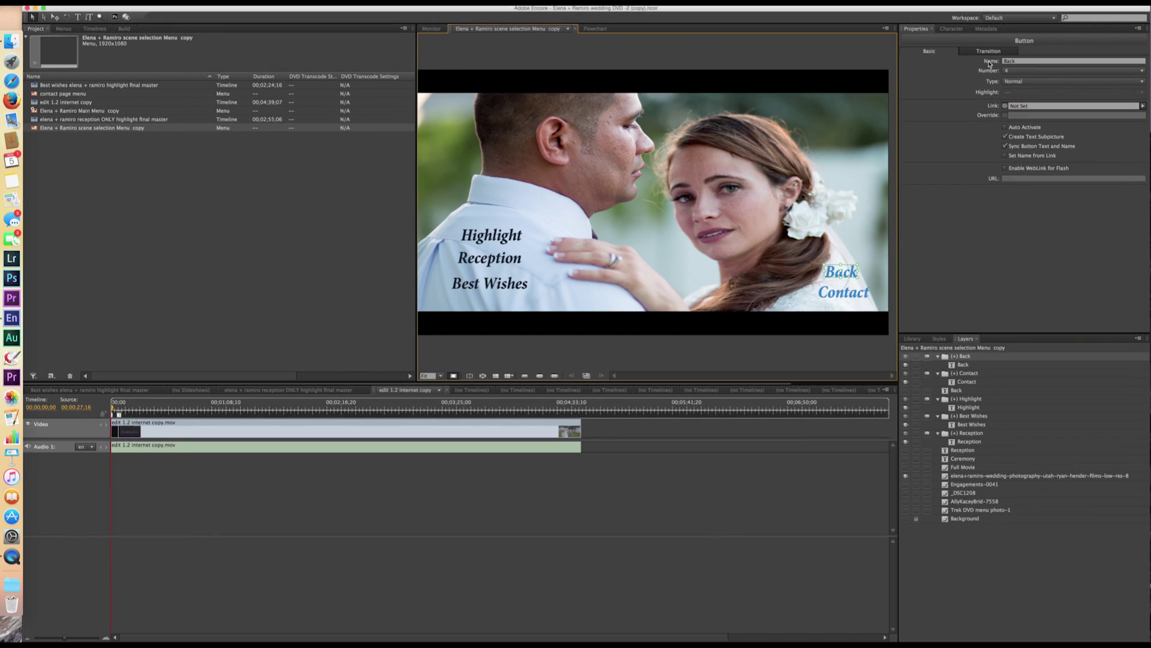
drag(1006, 108, 76, 114)
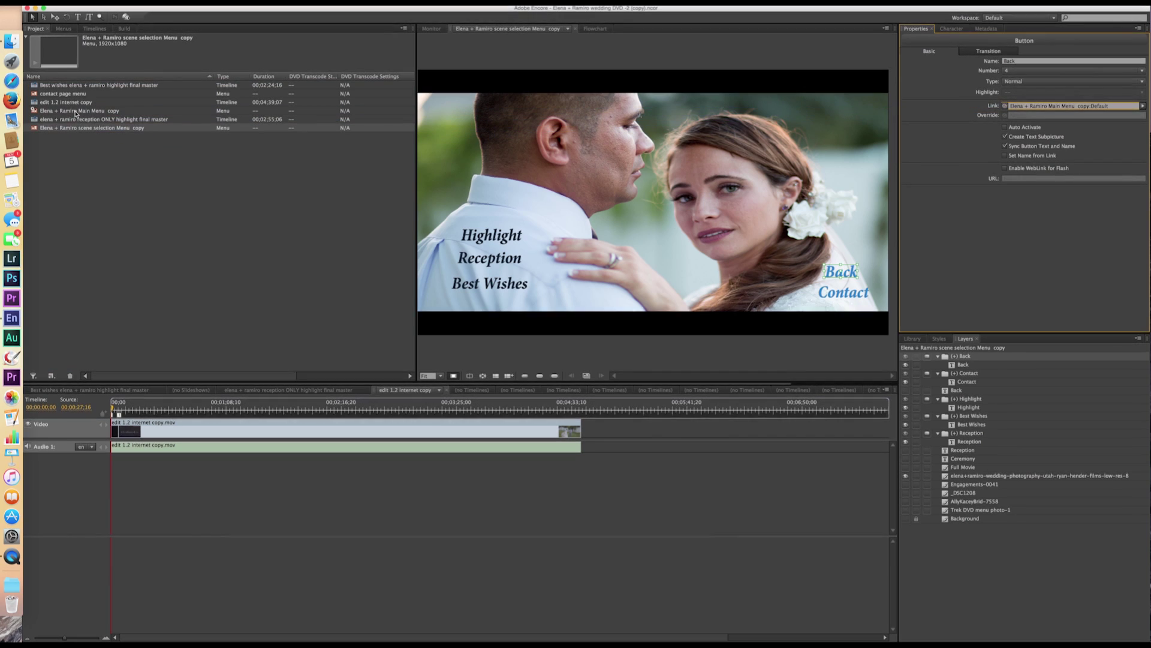
click(836, 298)
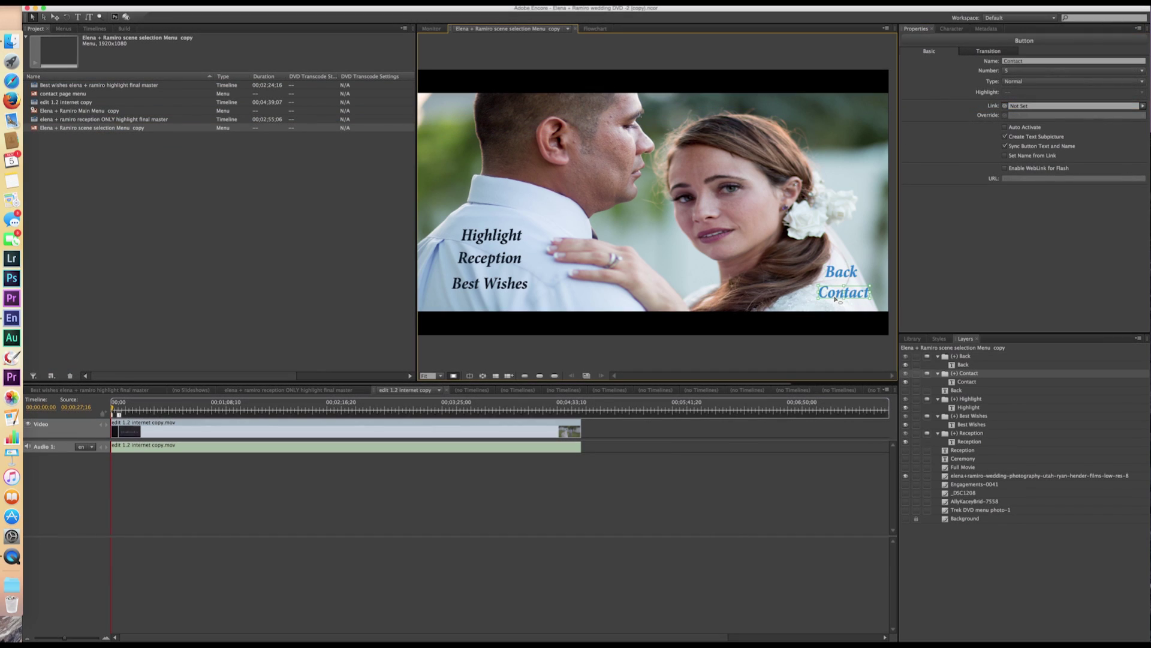
drag(1005, 106, 65, 96)
Link Contact to the contact page menu and that menu's Back button to the main menu
double_click(61, 96)
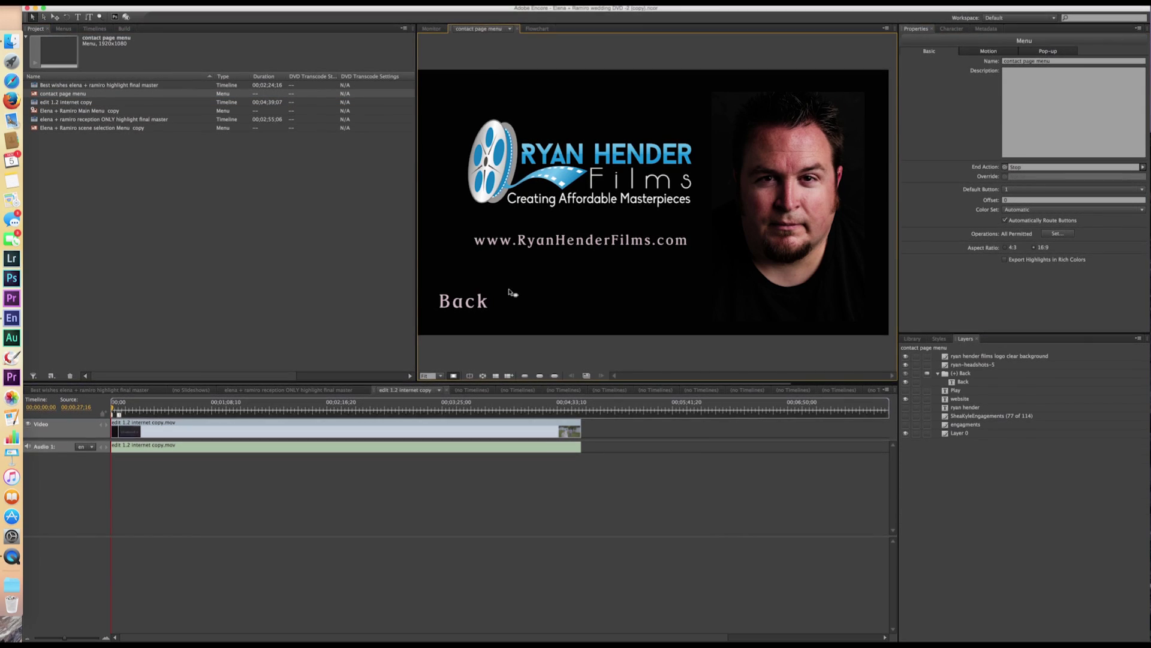
click(479, 304)
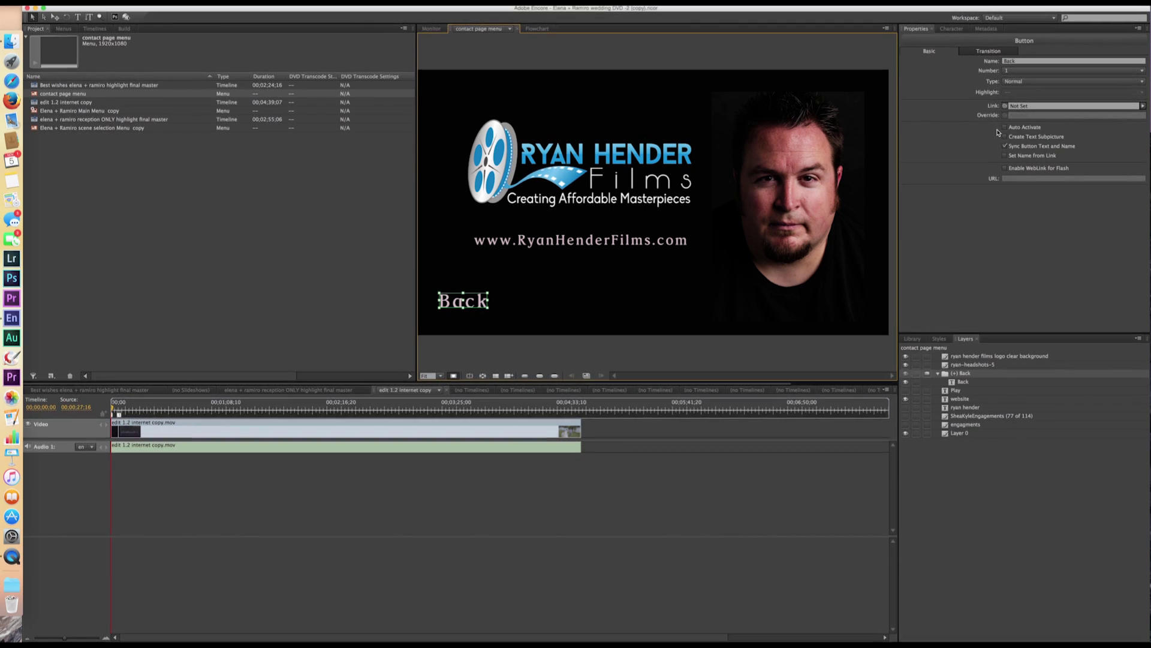
drag(1006, 106, 77, 112)
double_click(52, 115)
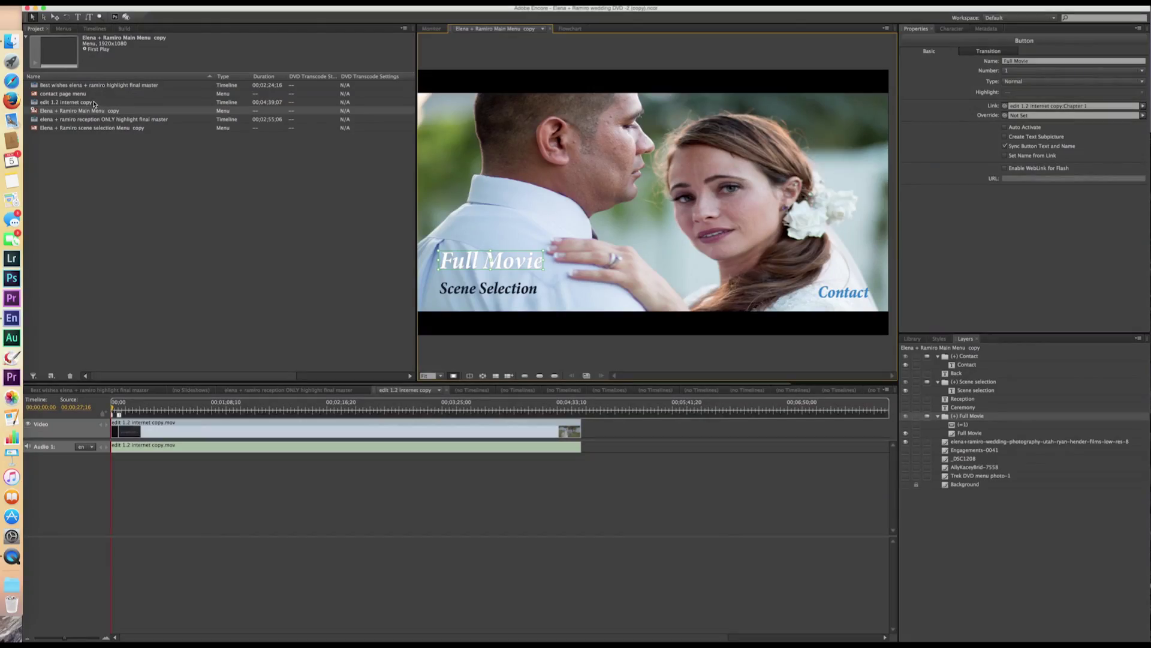
Set the edit 1.2 internet copy timeline's End Action to the reception ONLY highlight timeline
double_click(53, 103)
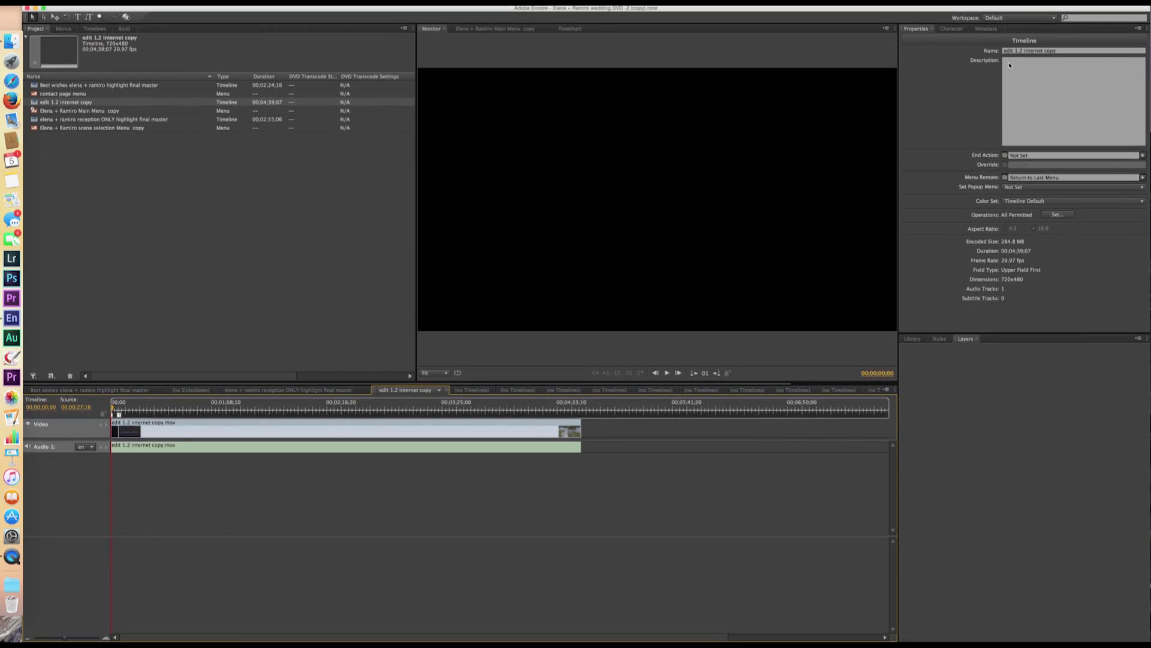
click(1003, 160)
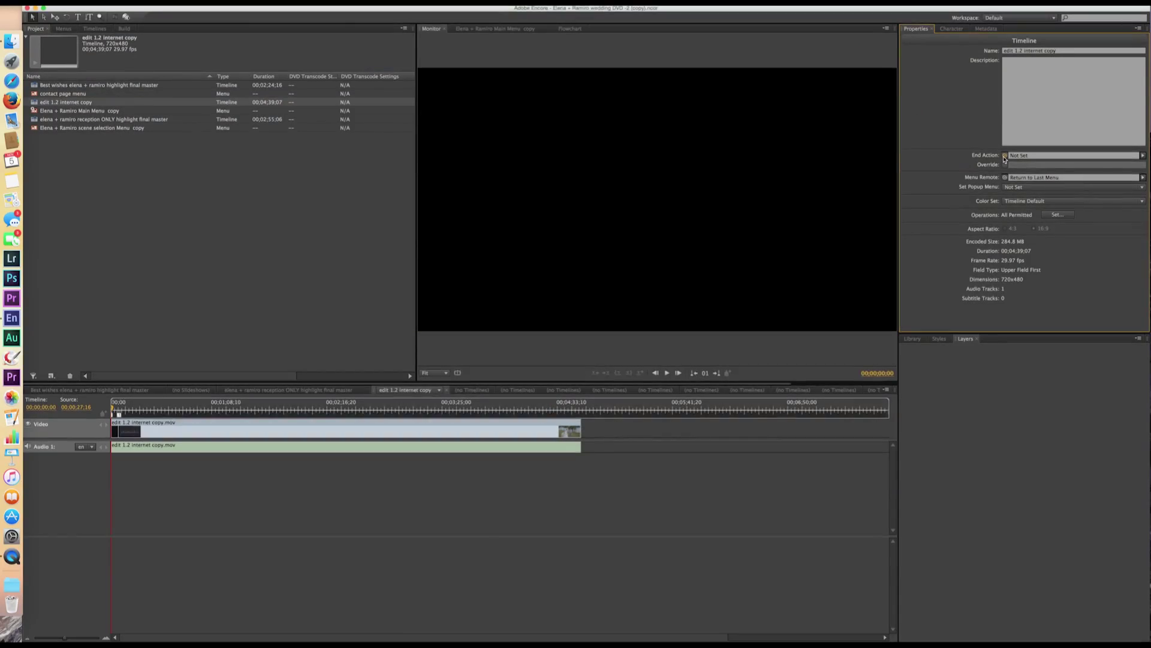
drag(947, 159, 73, 122)
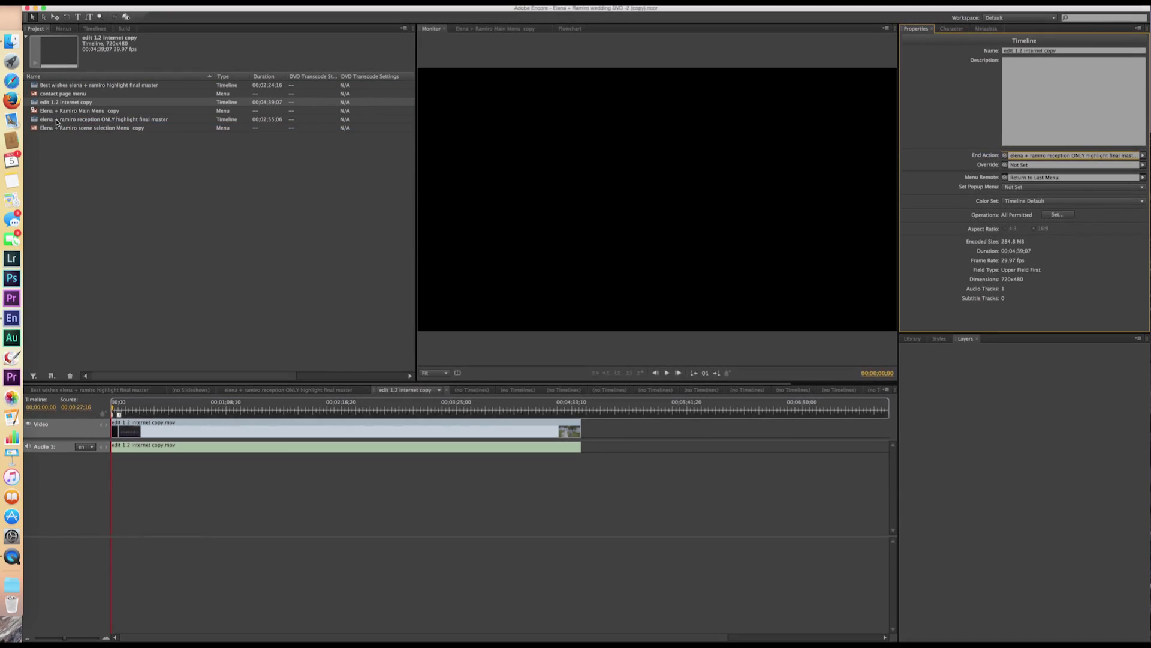
double_click(57, 120)
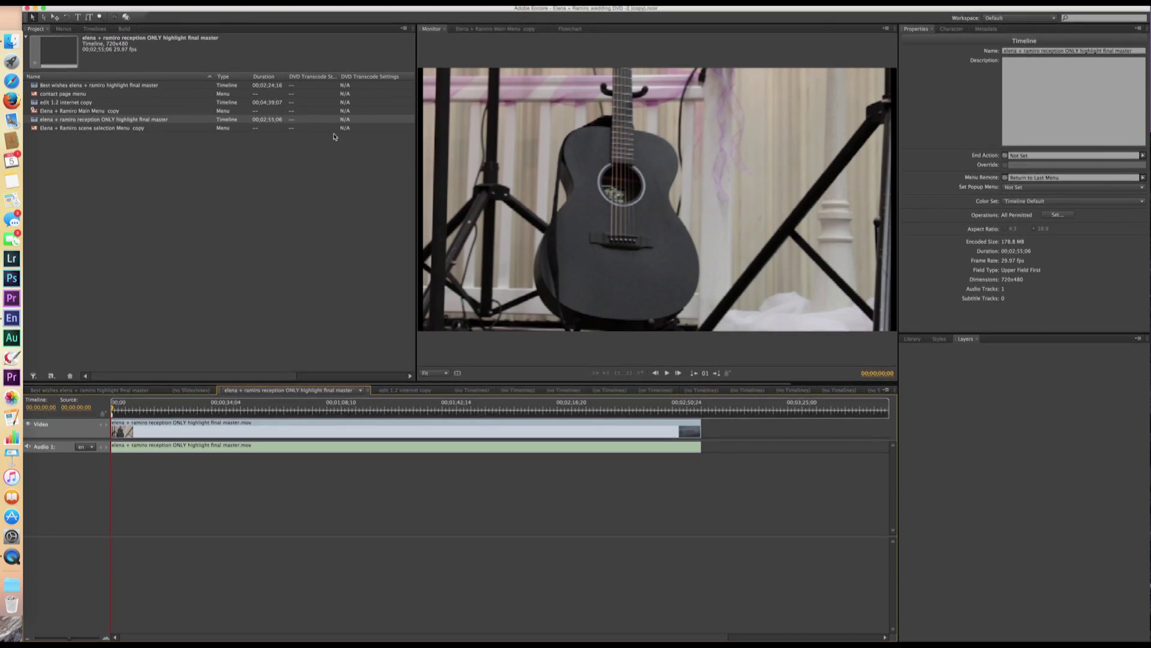
Chain End Actions: reception highlight to Best wishes, Best wishes to the contact page menu
click(971, 144)
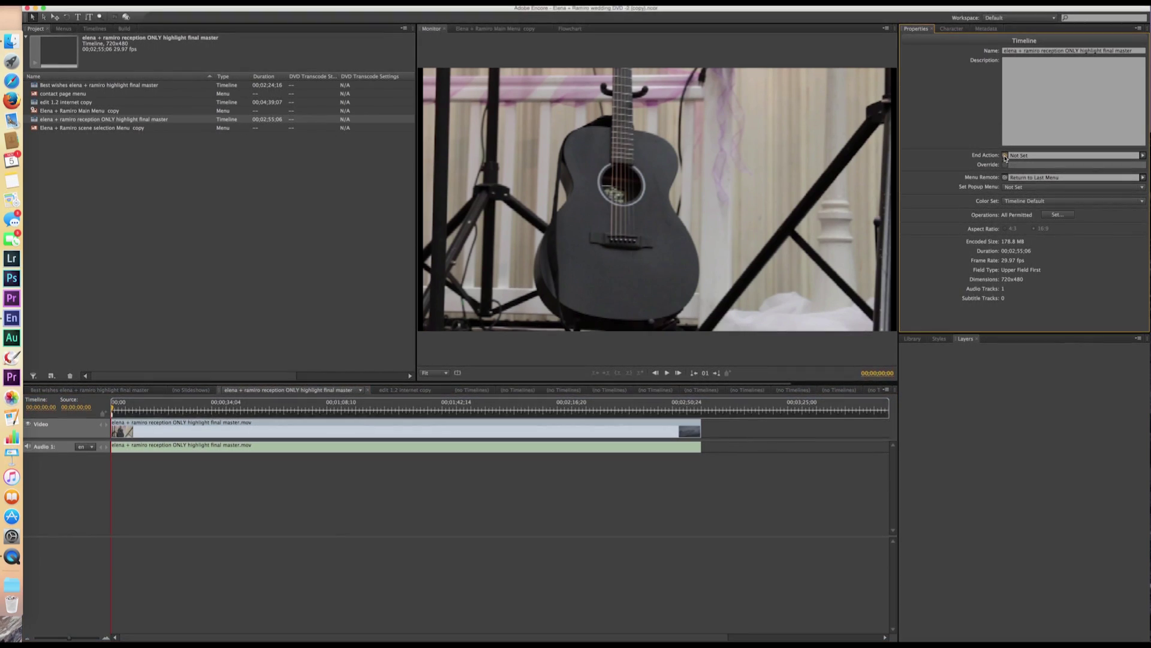
drag(1005, 157, 73, 88)
double_click(73, 88)
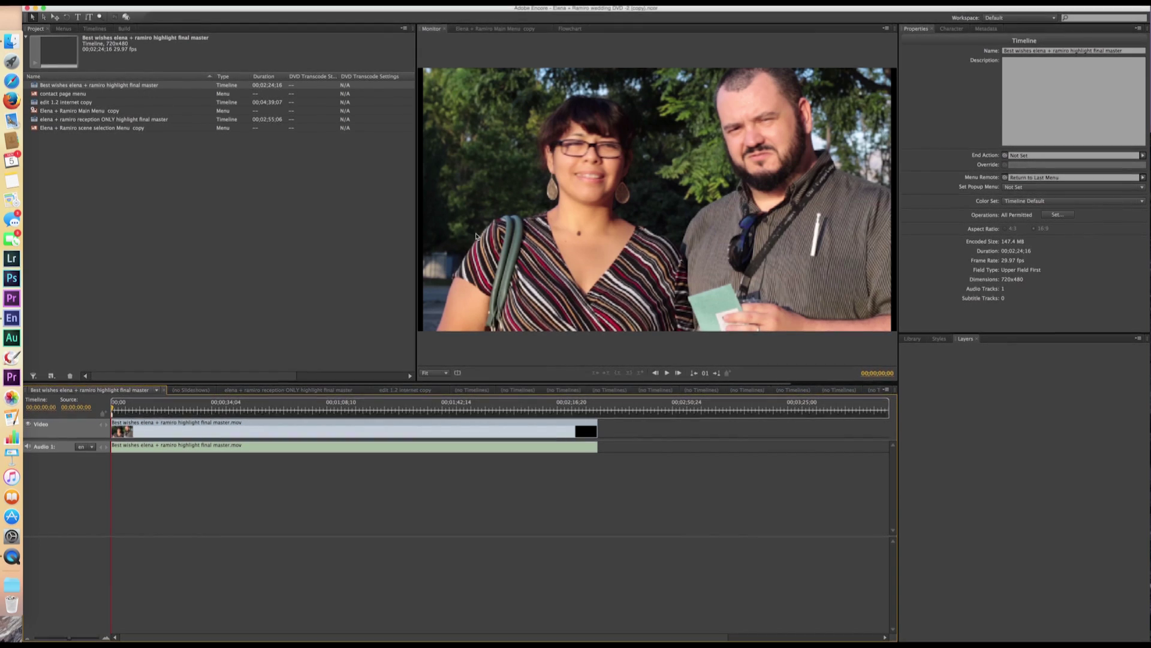
mouse_move(1006, 156)
mouse_down()
mouse_move(412, 109)
mouse_move(132, 123)
mouse_move(78, 118)
mouse_move(72, 95)
mouse_up()
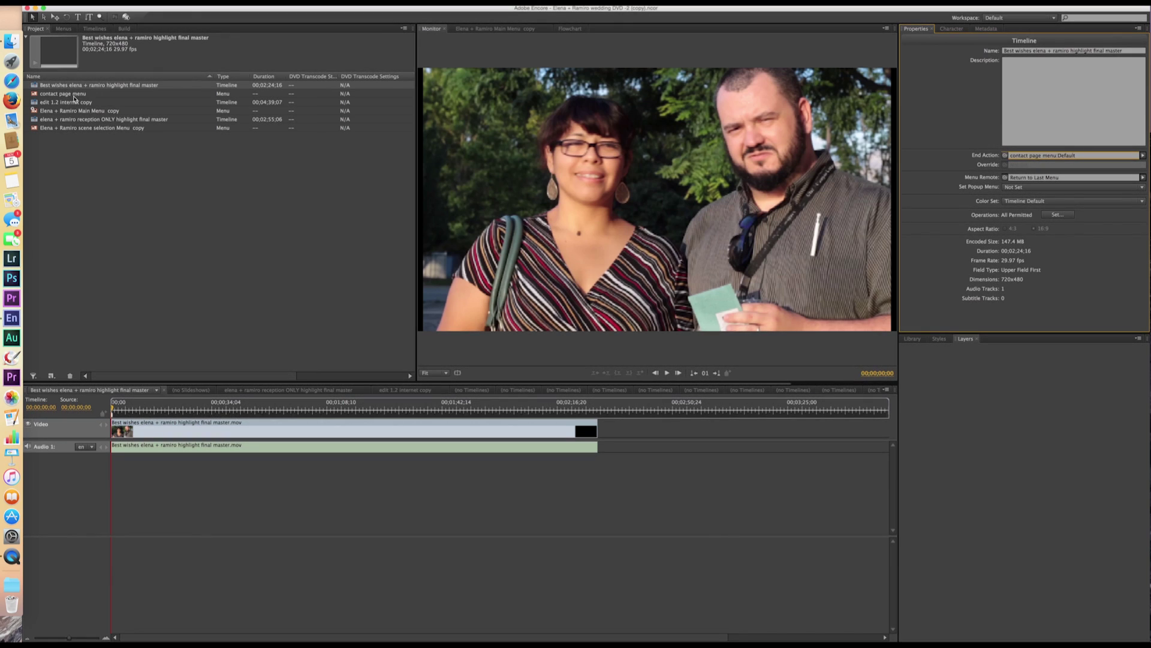
In Build settings, name the disc the couple's names plus 'Wedding DVD', keeping DVD Disc output
click(125, 28)
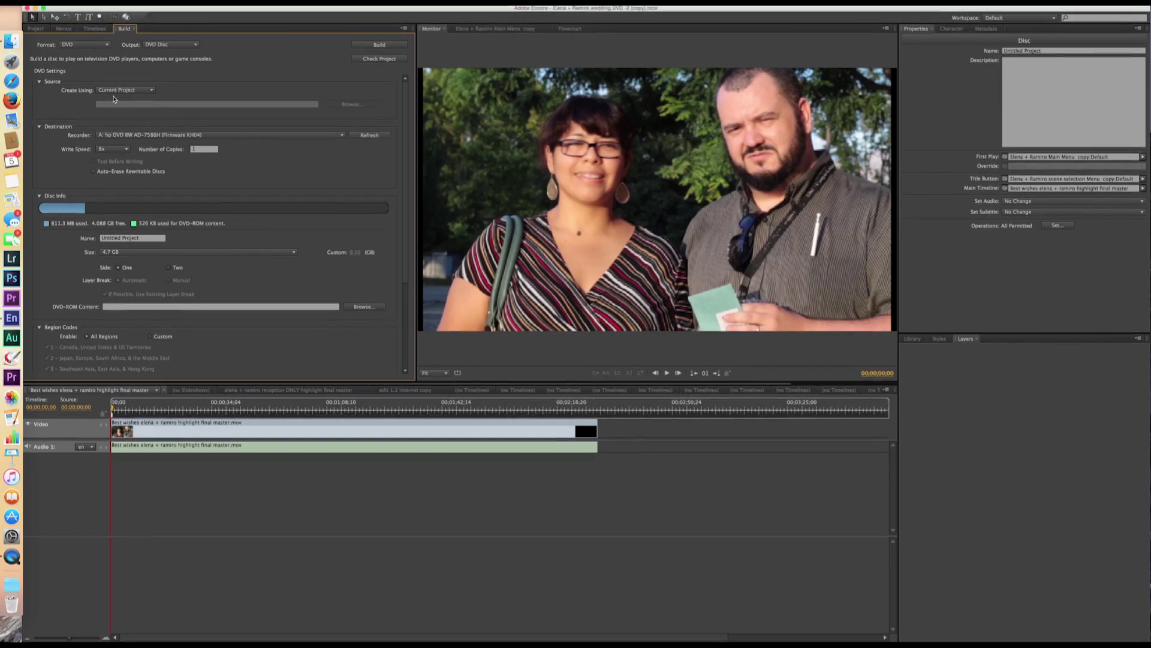
click(122, 238)
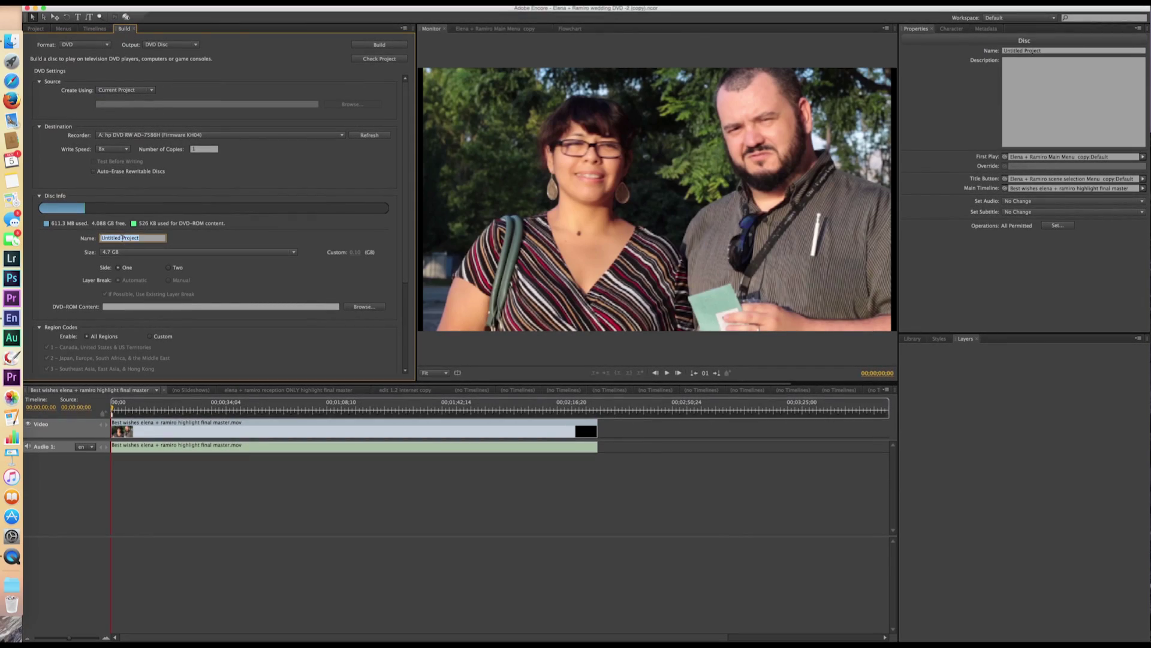
text(Elena &)
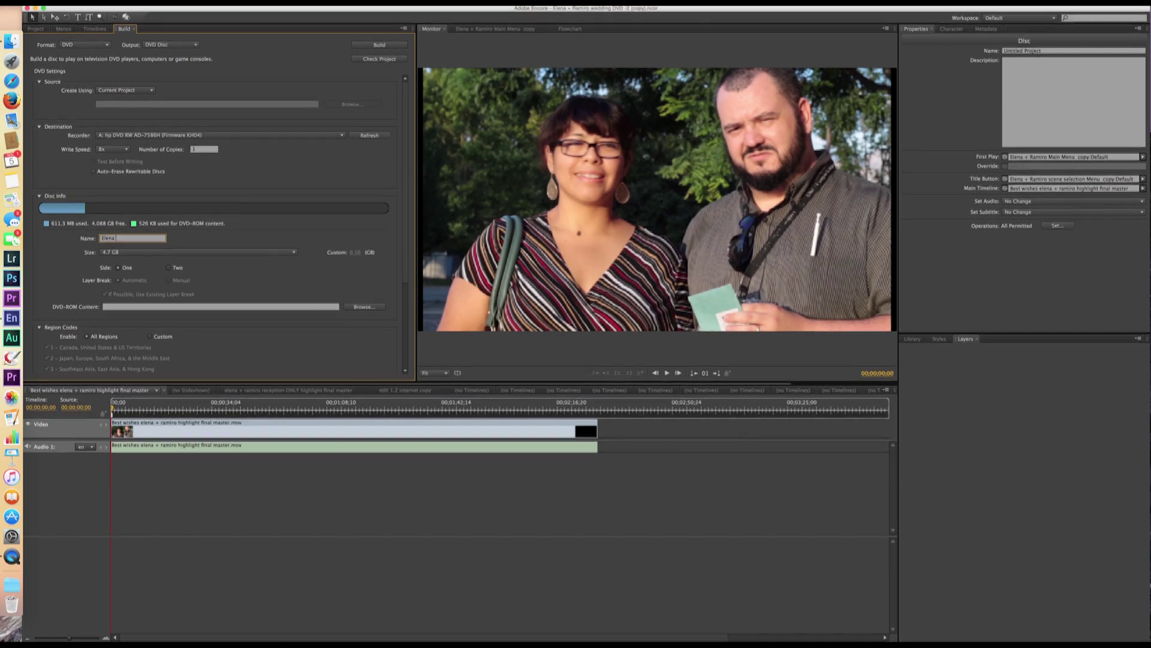
text( Ram)
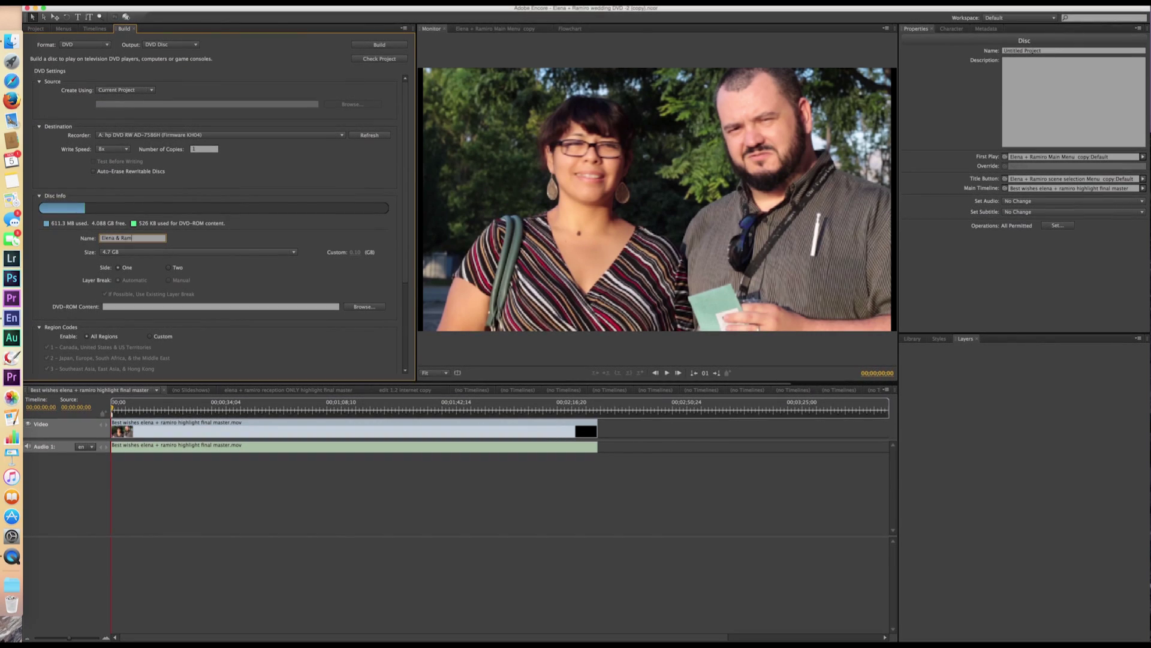
text(iro Wedding DVD)
key(Return)
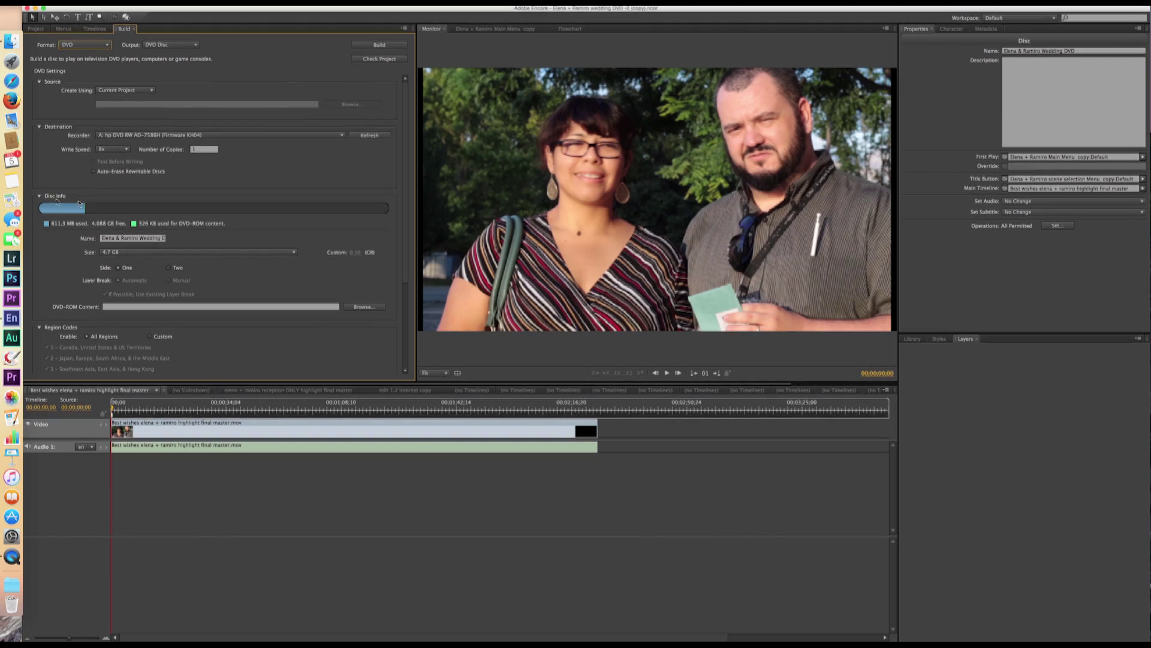
click(165, 49)
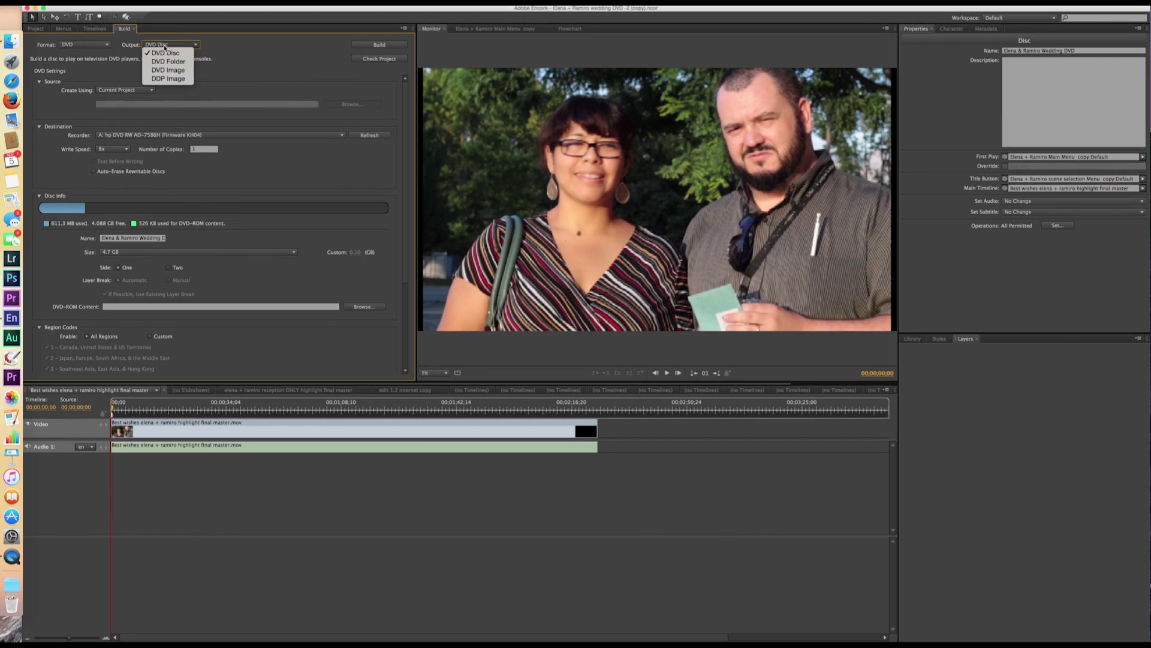
click(238, 56)
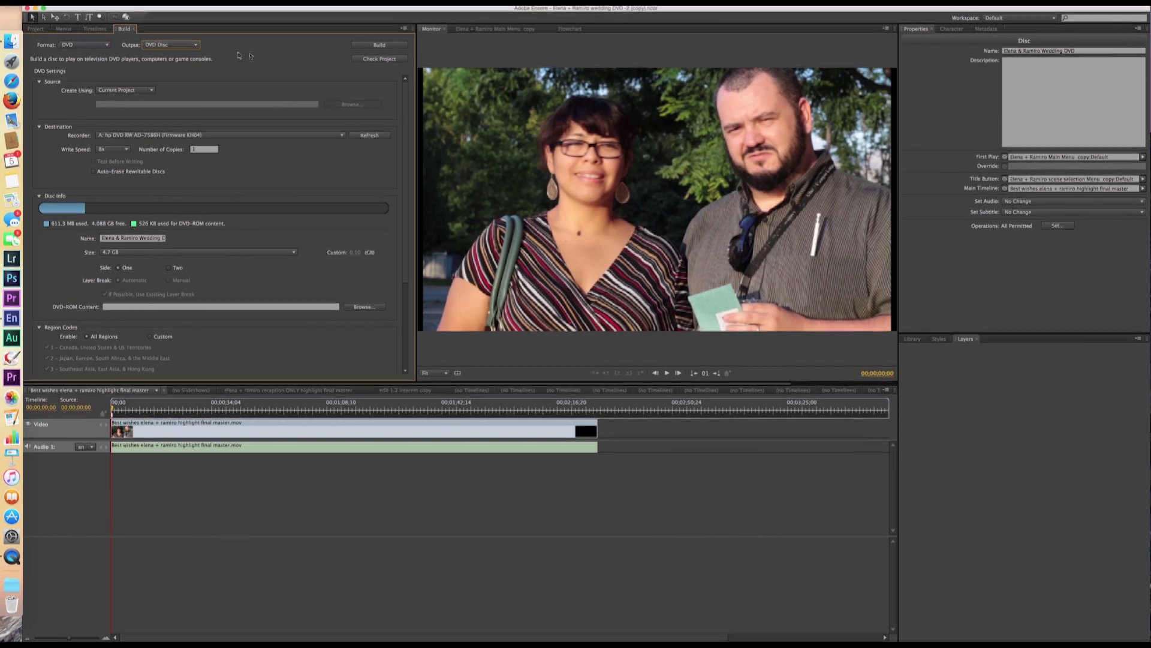
click(385, 60)
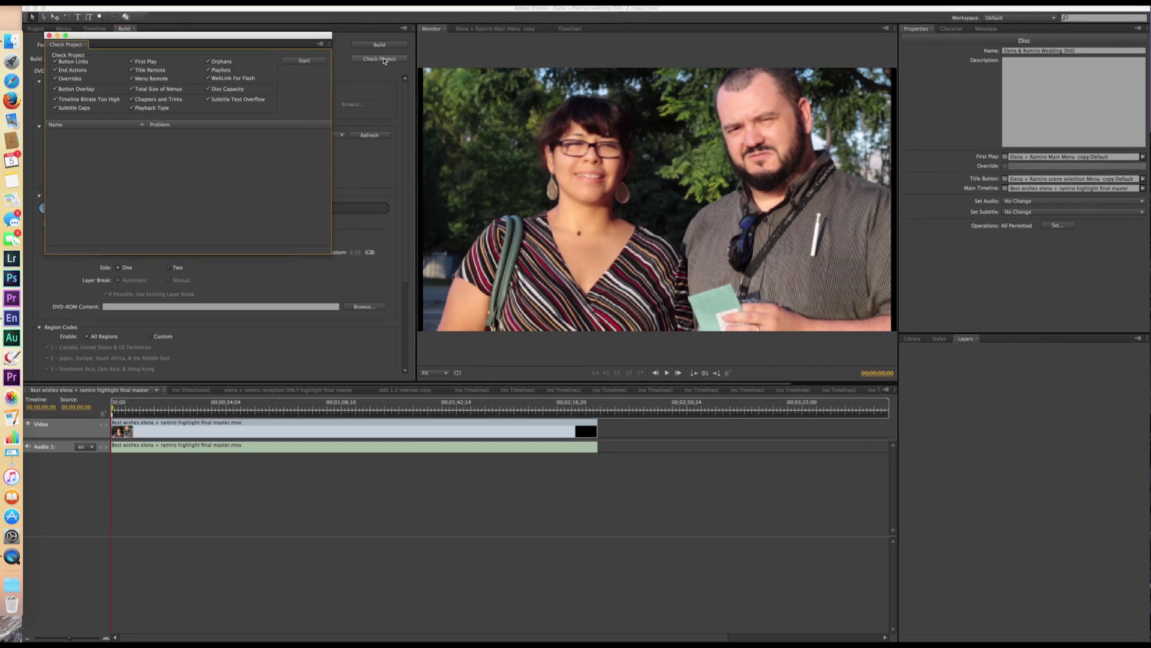
click(304, 61)
click(49, 36)
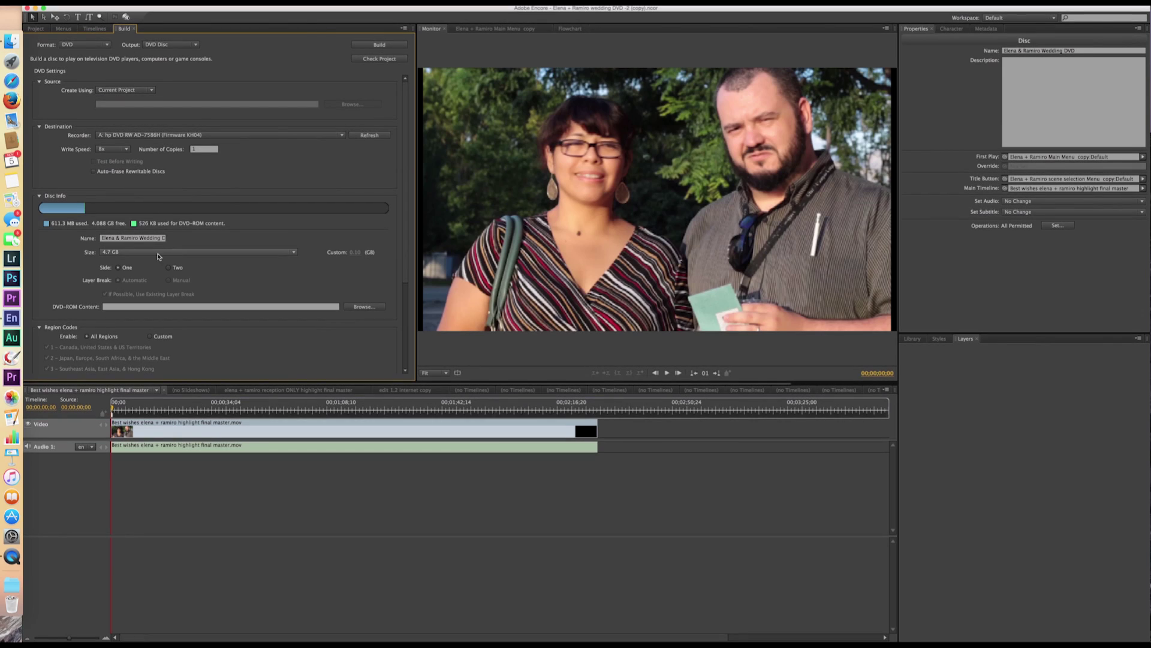
click(118, 240)
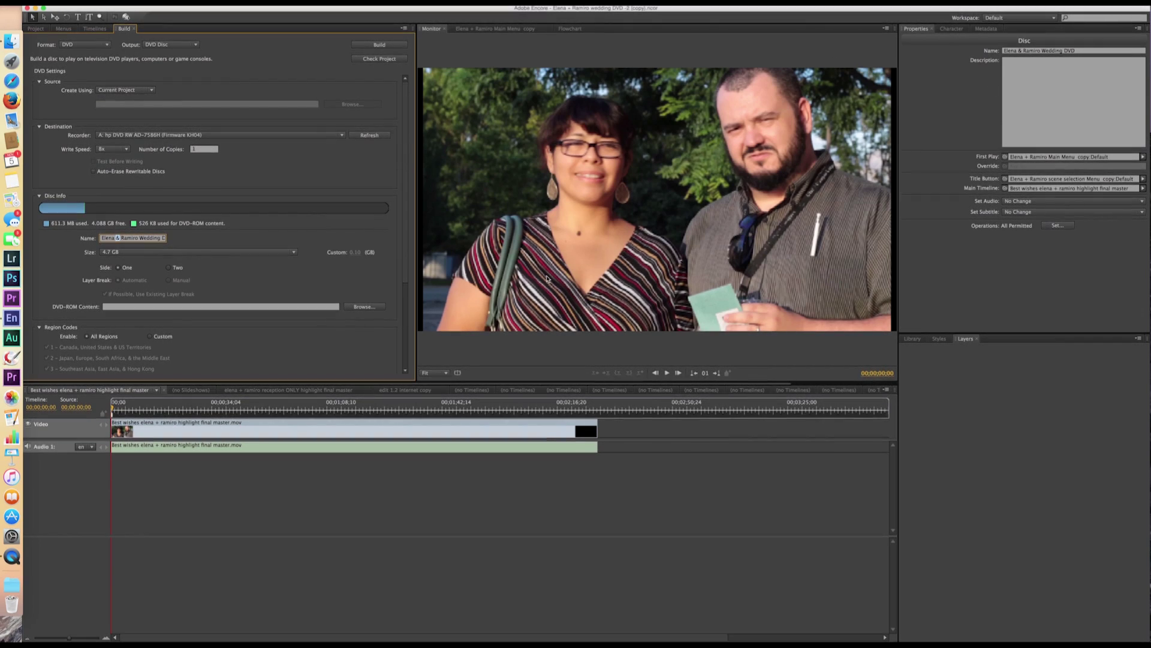
Set the build to 3 copies and start building the DVD
click(202, 149)
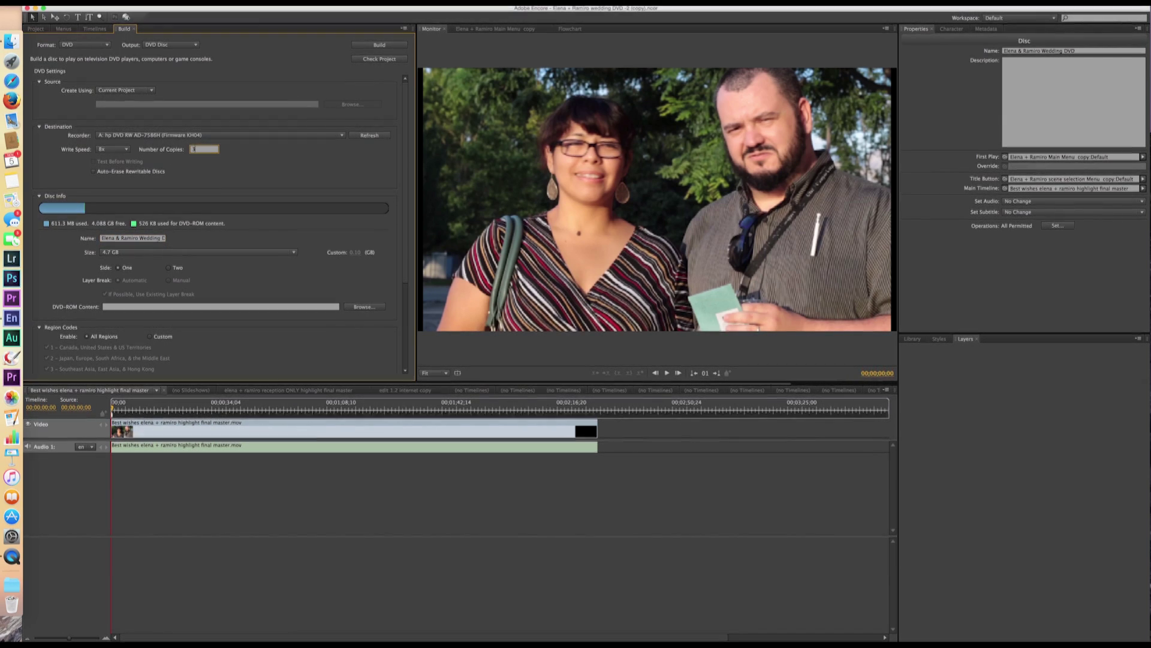
text(3)
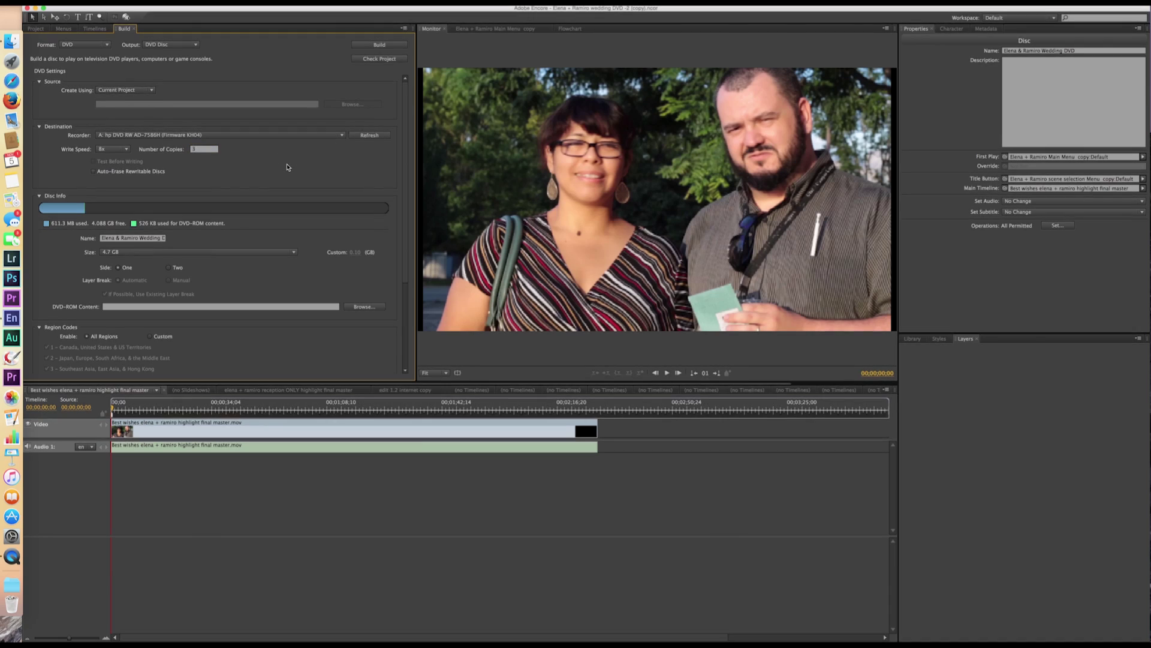
click(377, 45)
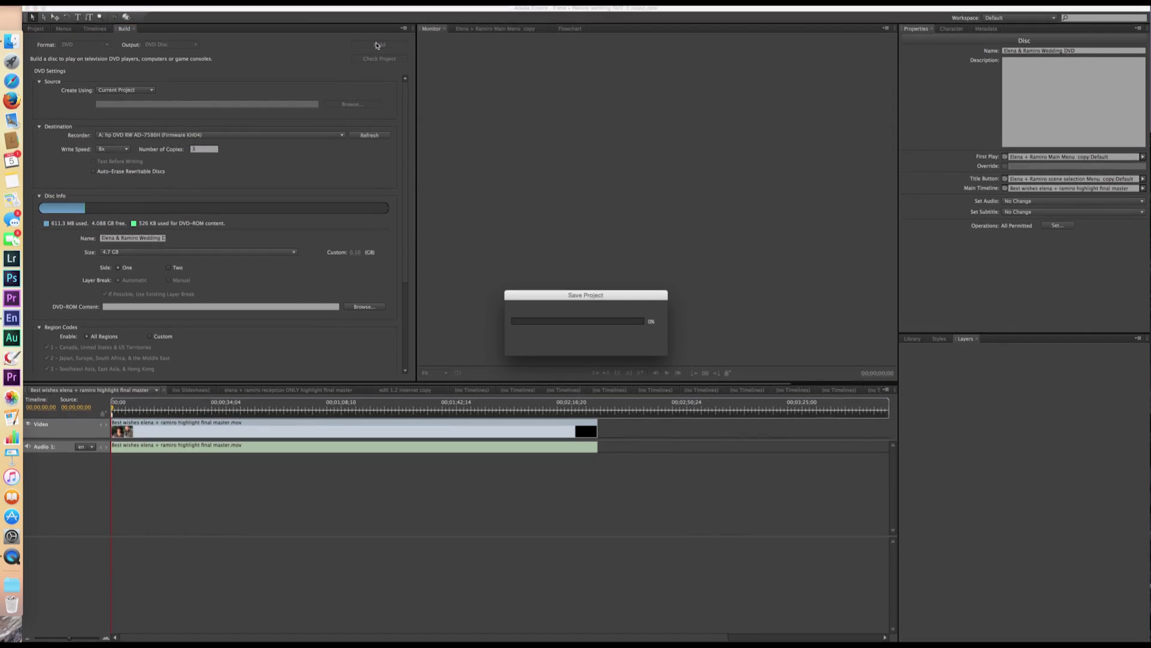